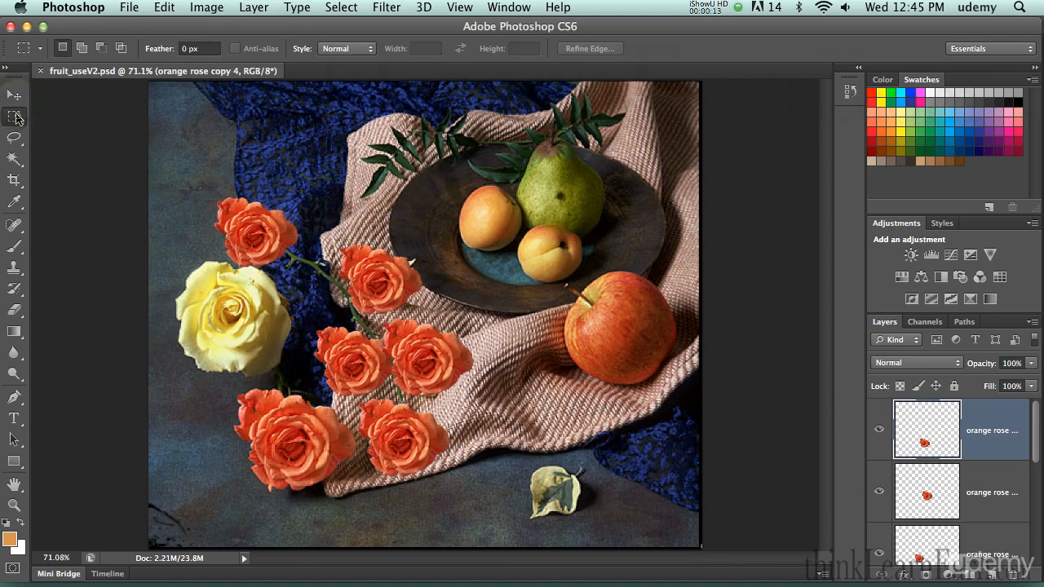
# Activate the Lasso tool, the Move tool and finally the Brush tool
pyautogui.click(17, 139)
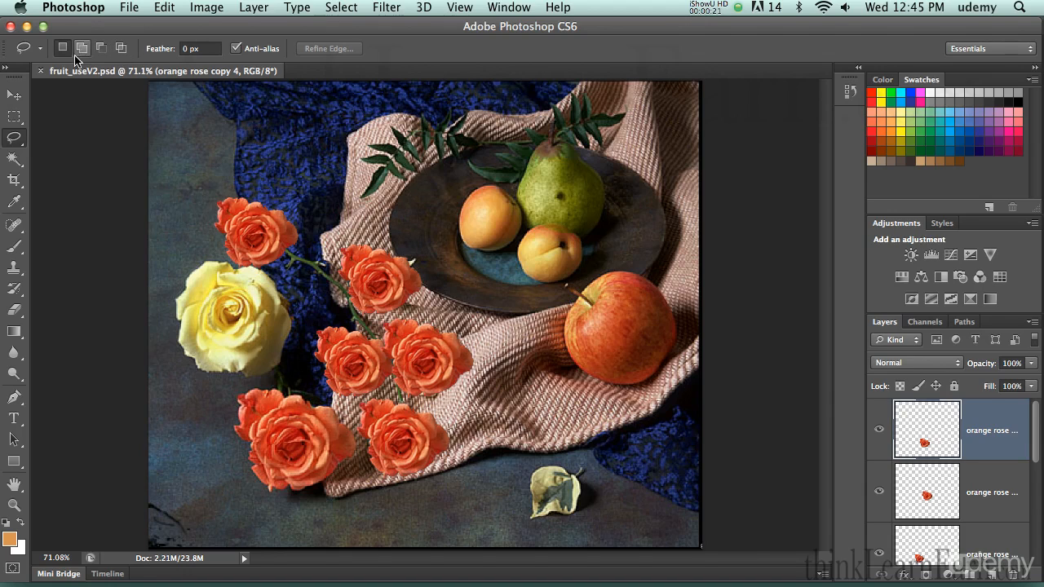
pyautogui.click(14, 94)
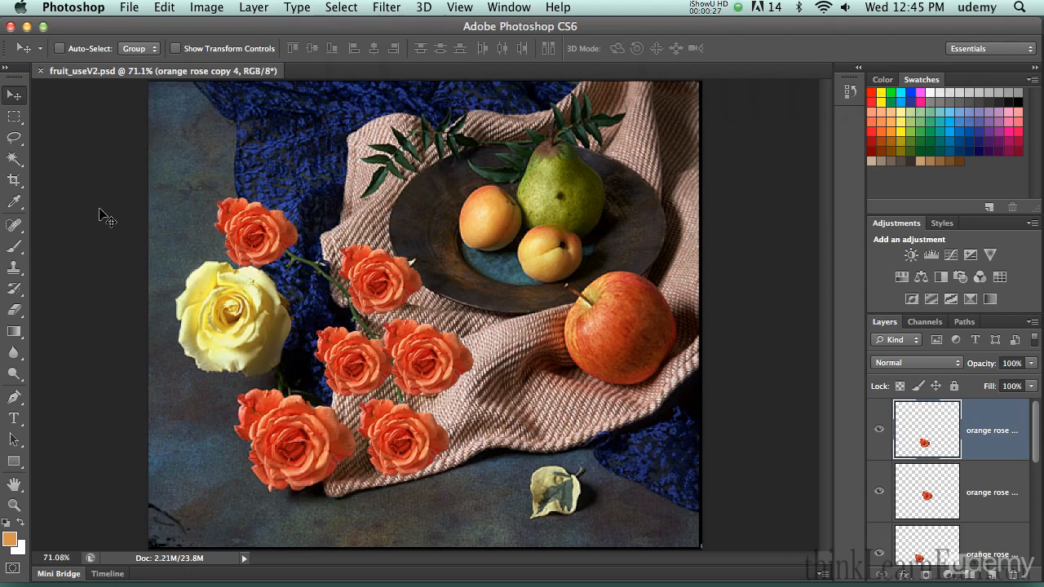
pyautogui.press('b')
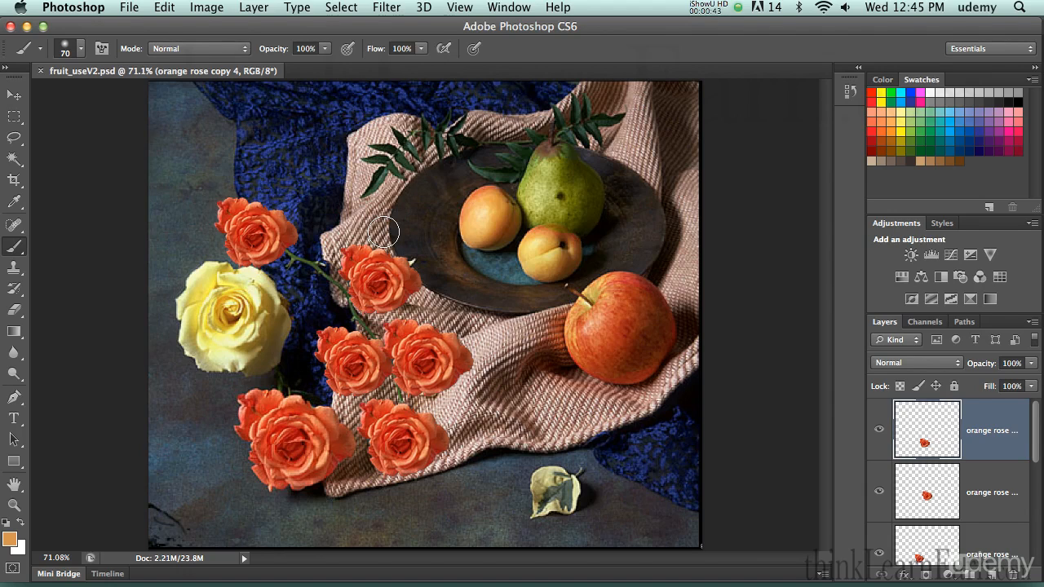
# Examine the blend modes available for the current layer and for the Brush tool
pyautogui.click(904, 365)
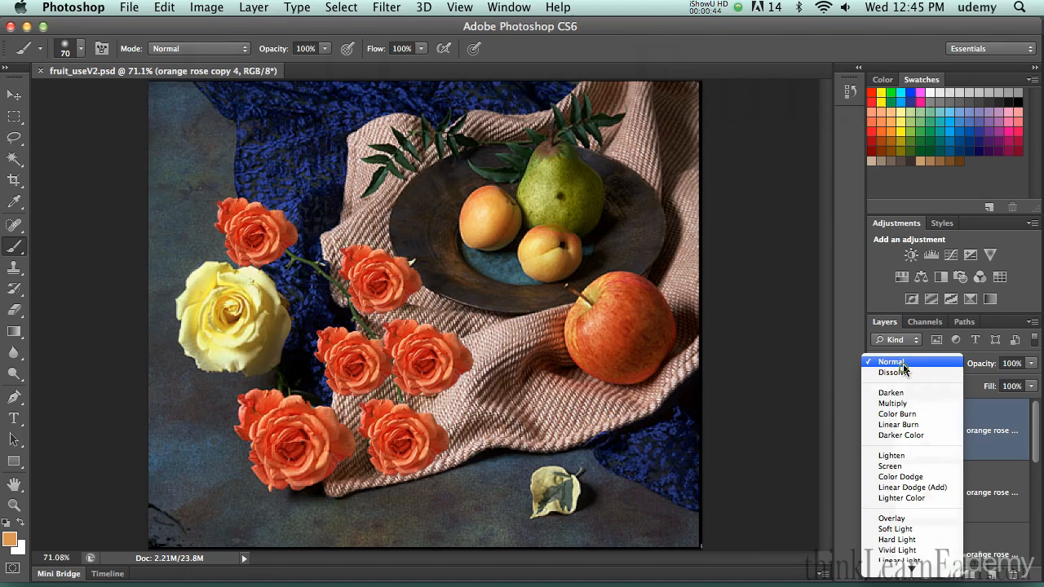
pyautogui.click(904, 364)
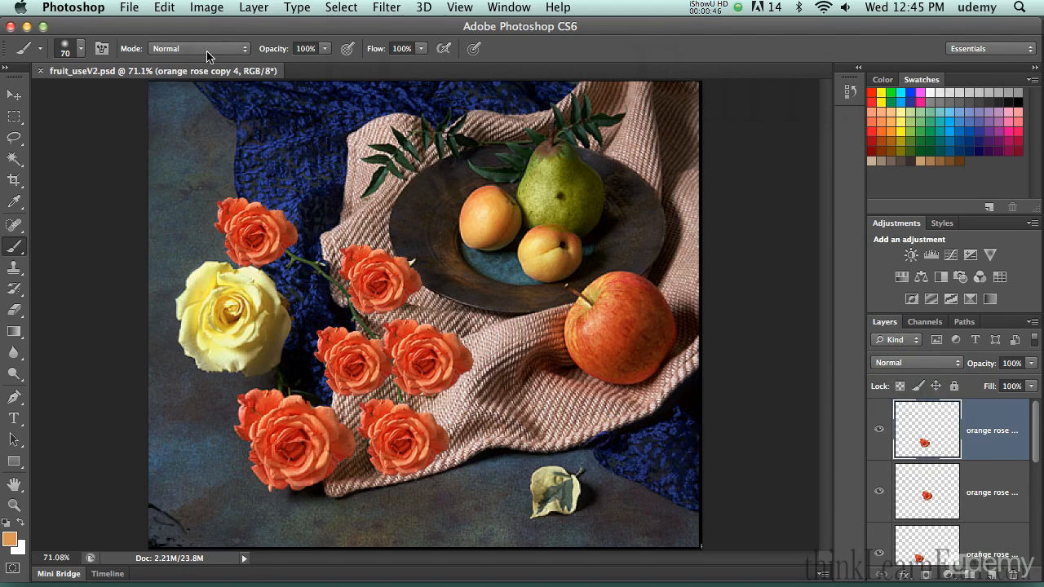
pyautogui.click(208, 51)
pyautogui.click(207, 52)
pyautogui.press('b')
pyautogui.press('Return')
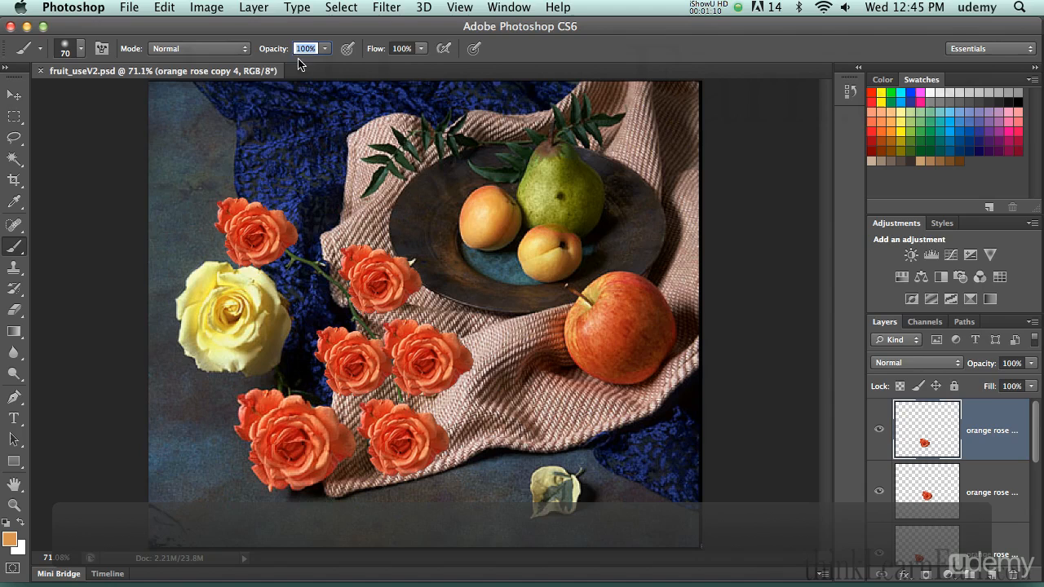
# Choose the standard Brush tool among its variants and sample a paint colour from the upper part of the apple
pyautogui.click(25, 255)
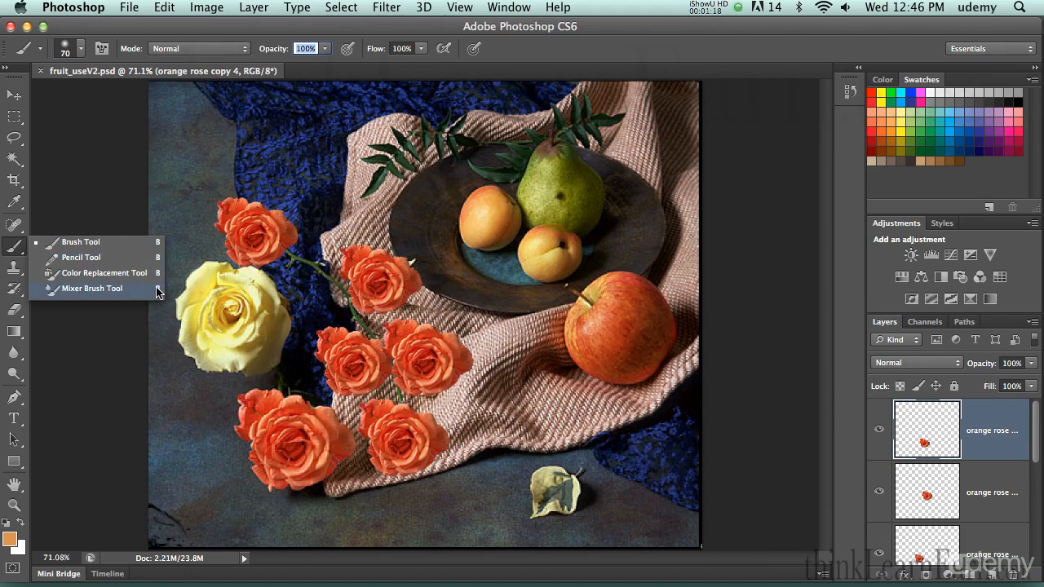
pyautogui.click(161, 243)
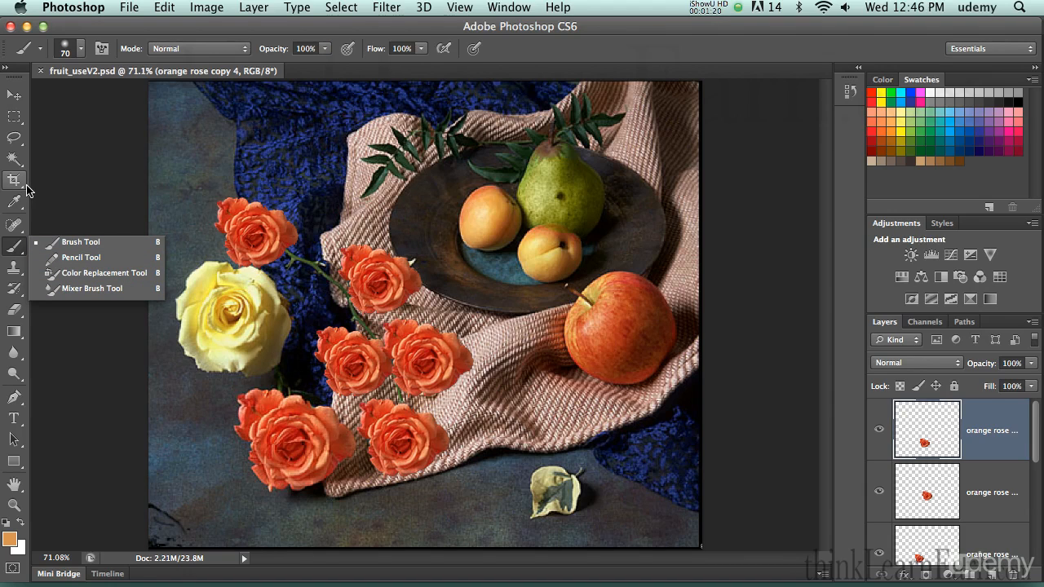
pyautogui.click(20, 249)
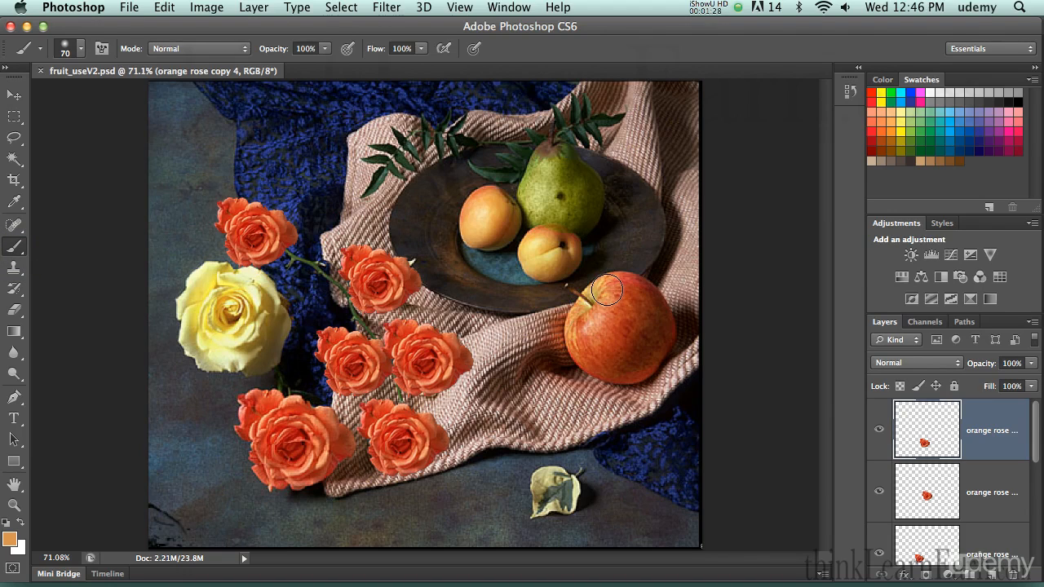
pyautogui.press('alt')
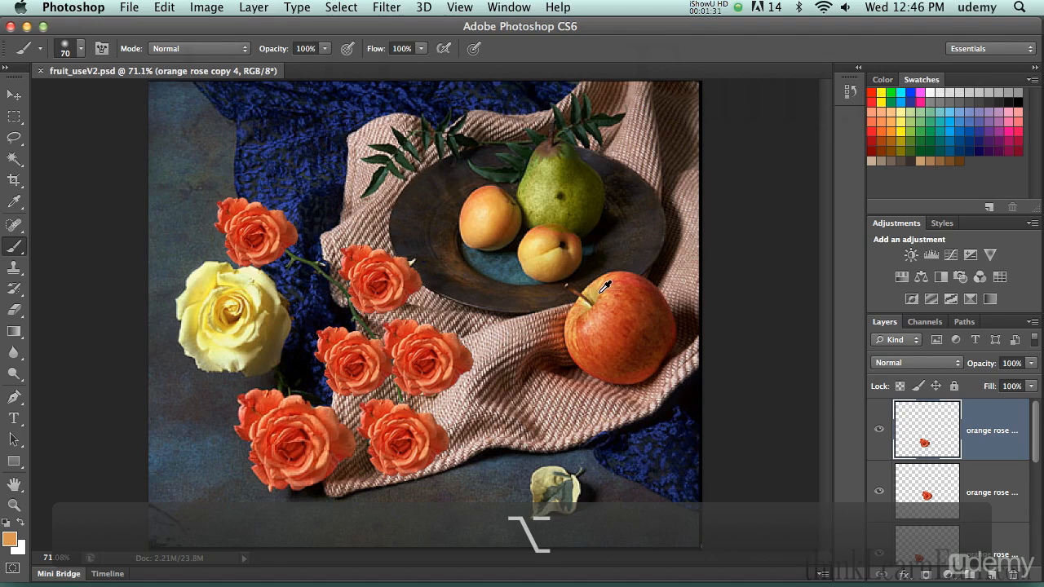
pyautogui.keyDown('alt'); pyautogui.click(600, 291); pyautogui.keyUp('alt')
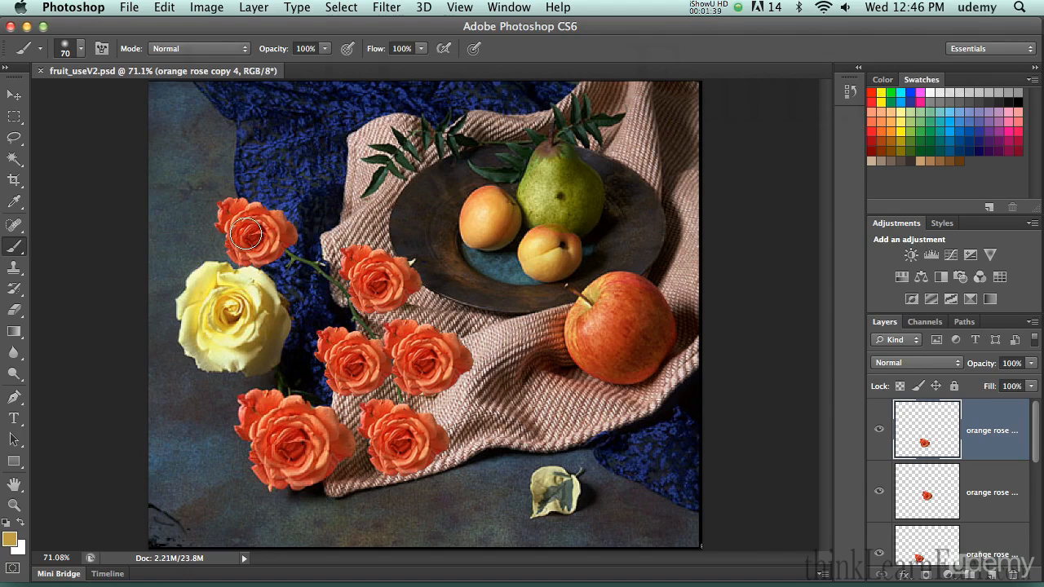
# Select the layer of the uppermost orange rose by picking the flower with the Move tool
pyautogui.press('v')
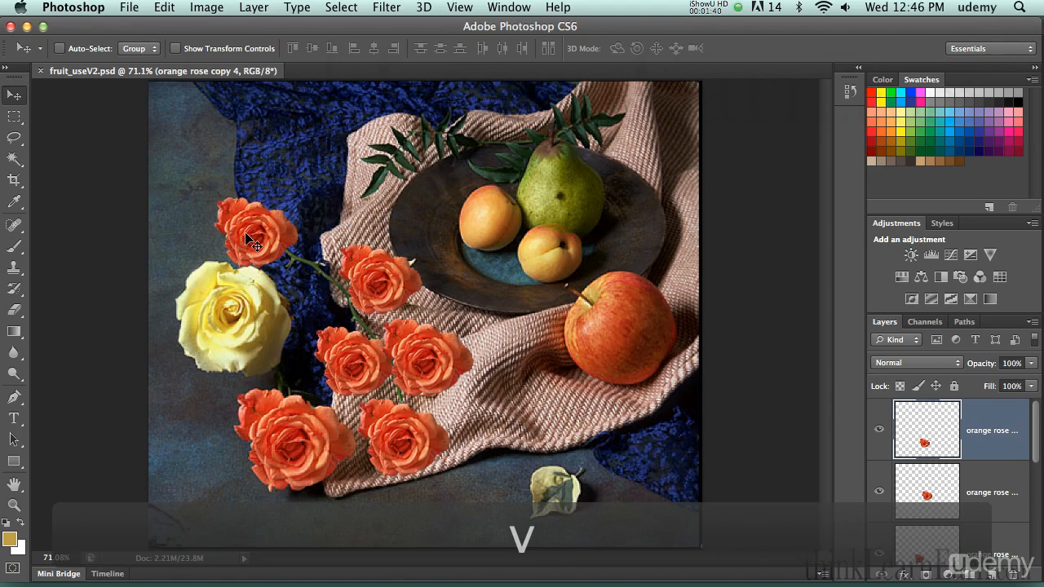
pyautogui.keyDown('super'); pyautogui.click(254, 238); pyautogui.keyUp('super')
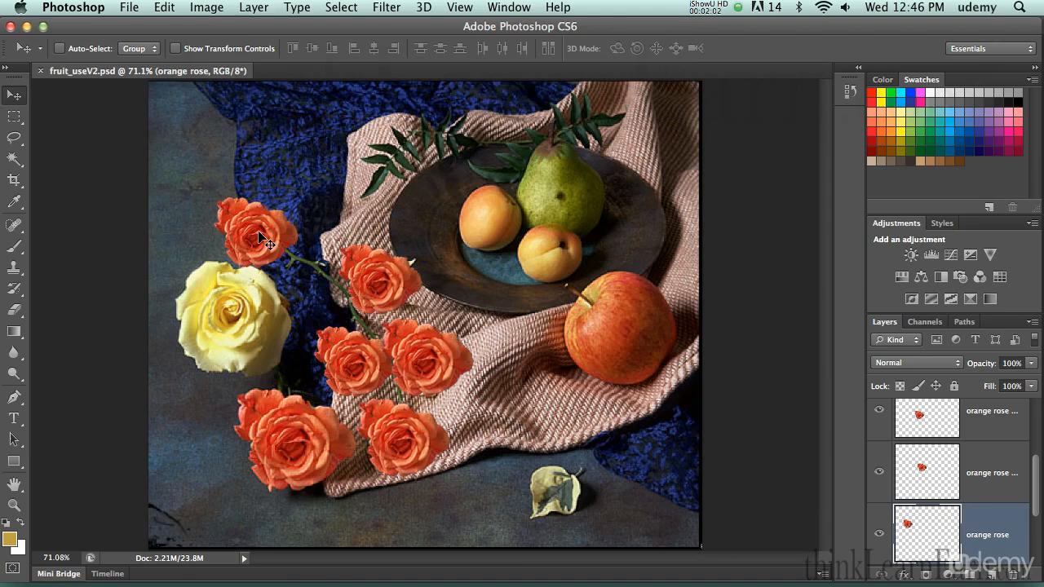
pyautogui.press('super')
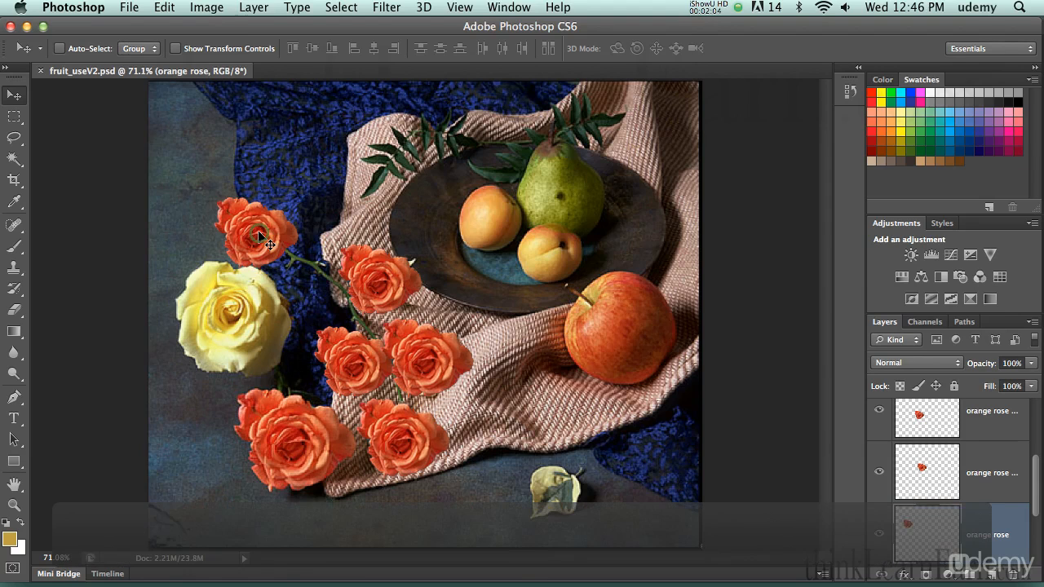
# Sample a light orange from the top of the apple as the Brush tool's paint colour
pyautogui.press('b')
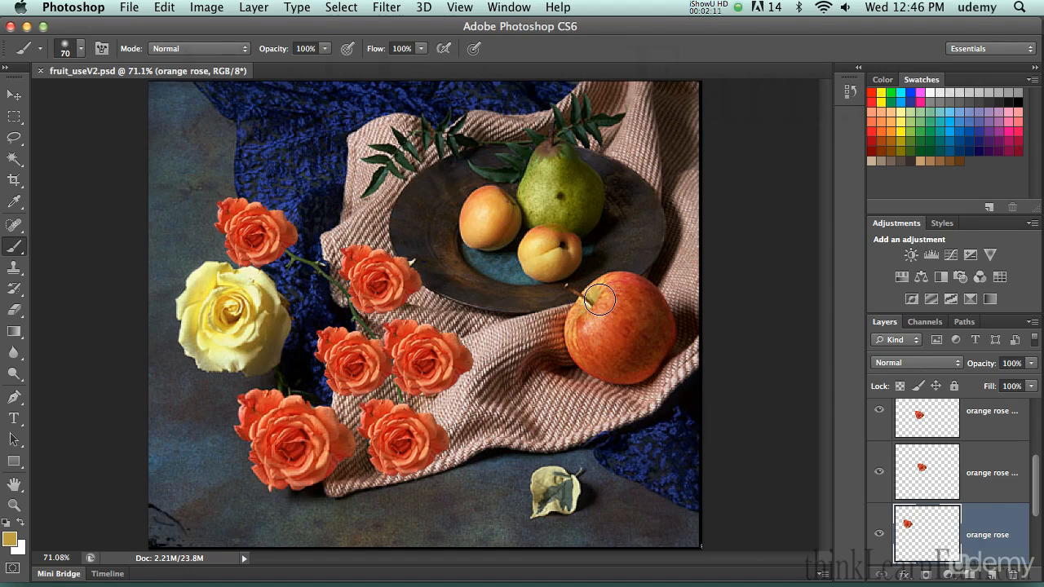
pyautogui.press('alt')
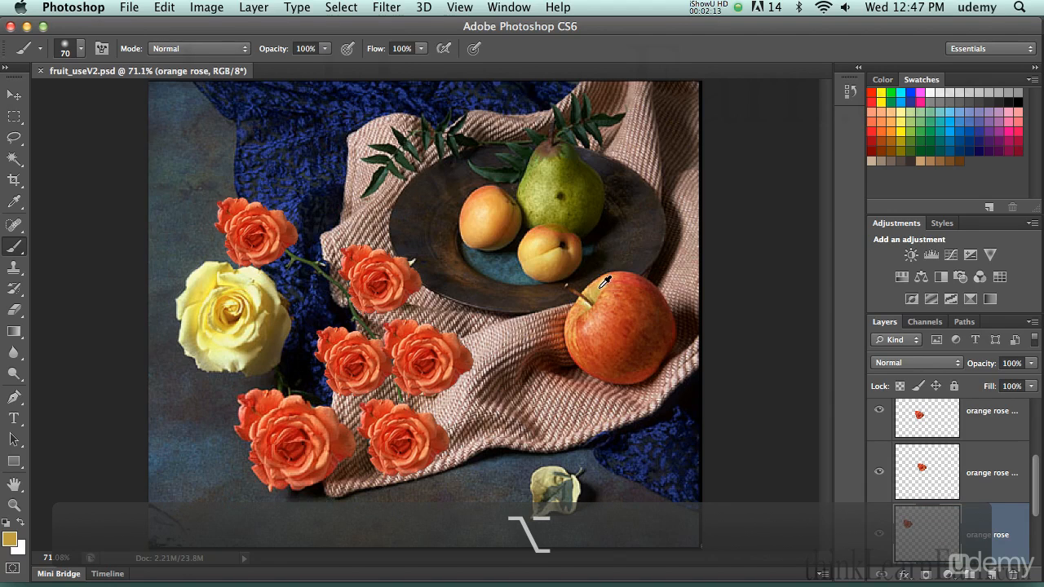
pyautogui.keyDown('alt'); pyautogui.click(608, 280); pyautogui.keyUp('alt')
pyautogui.keyDown('alt'); pyautogui.click(606, 279); pyautogui.keyUp('alt')
pyautogui.keyDown('alt'); pyautogui.click(605, 282); pyautogui.keyUp('alt')
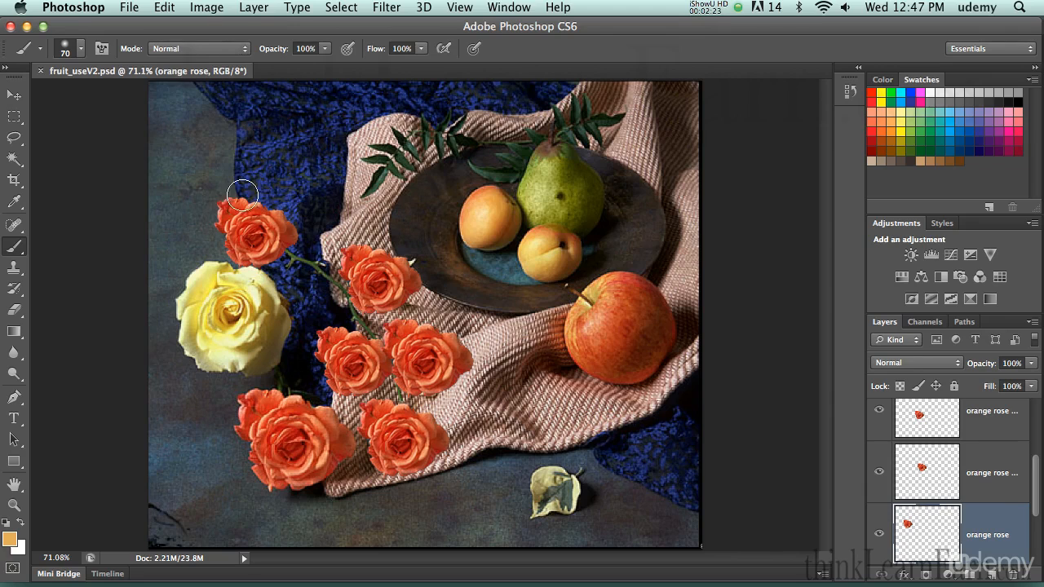
# Try painting over the uppermost orange rose with the soft brush in Normal mode, and undo the stroke
pyautogui.moveTo(266, 227)
pyautogui.mouseDown()
pyautogui.moveTo(241, 216)
pyautogui.moveTo(234, 226)
pyautogui.moveTo(245, 246)
pyautogui.moveTo(274, 248)
pyautogui.moveTo(280, 234)
pyautogui.moveTo(242, 217)
pyautogui.moveTo(230, 237)
pyautogui.moveTo(247, 249)
pyautogui.moveTo(274, 238)
pyautogui.mouseUp()
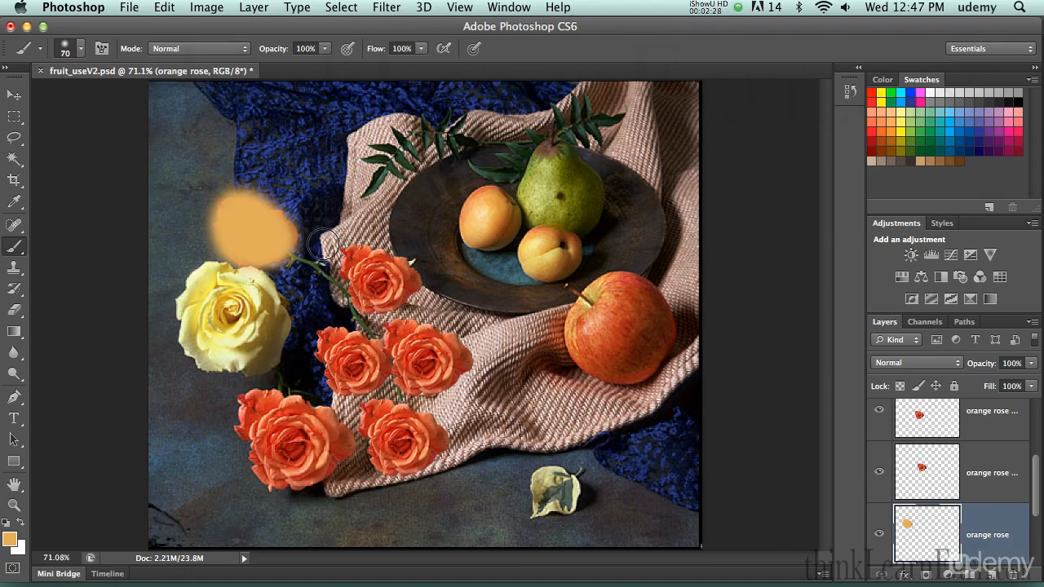
pyautogui.press('super')
pyautogui.press('super+z')
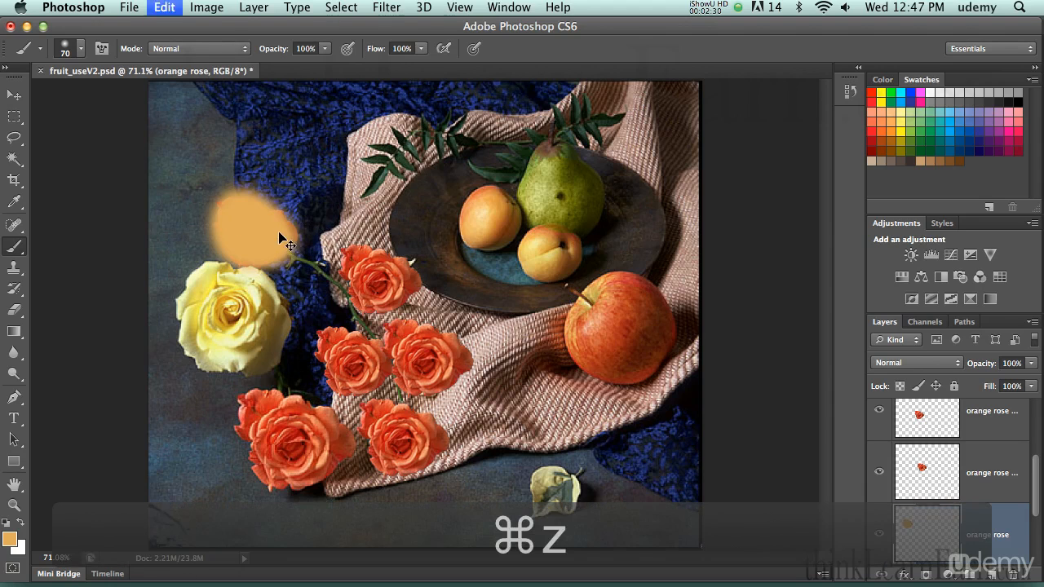
# Raise the brush hardness to 81%
pyautogui.click(80, 49)
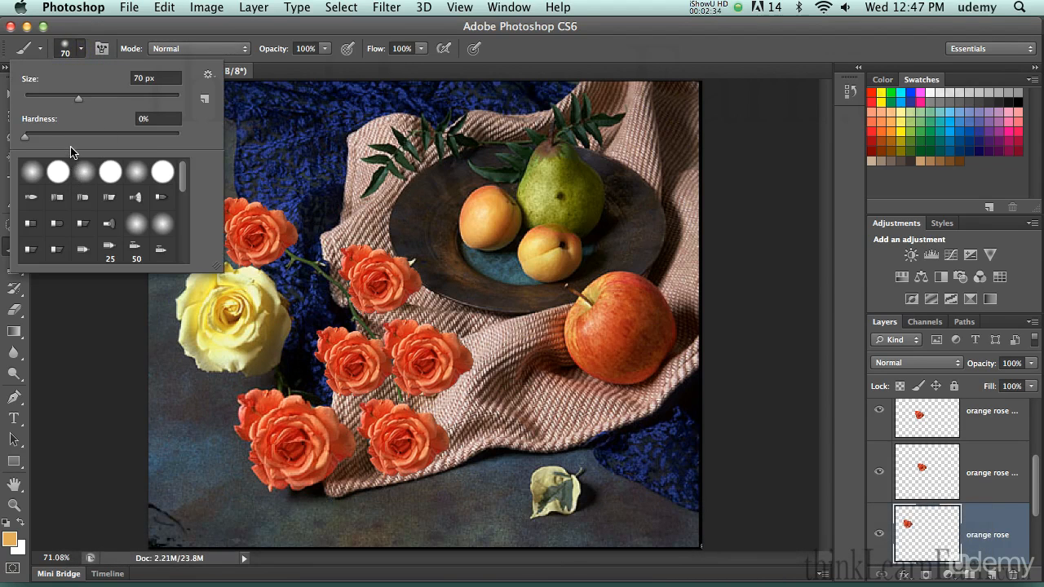
pyautogui.moveTo(25, 136); pyautogui.dragTo(150, 136)
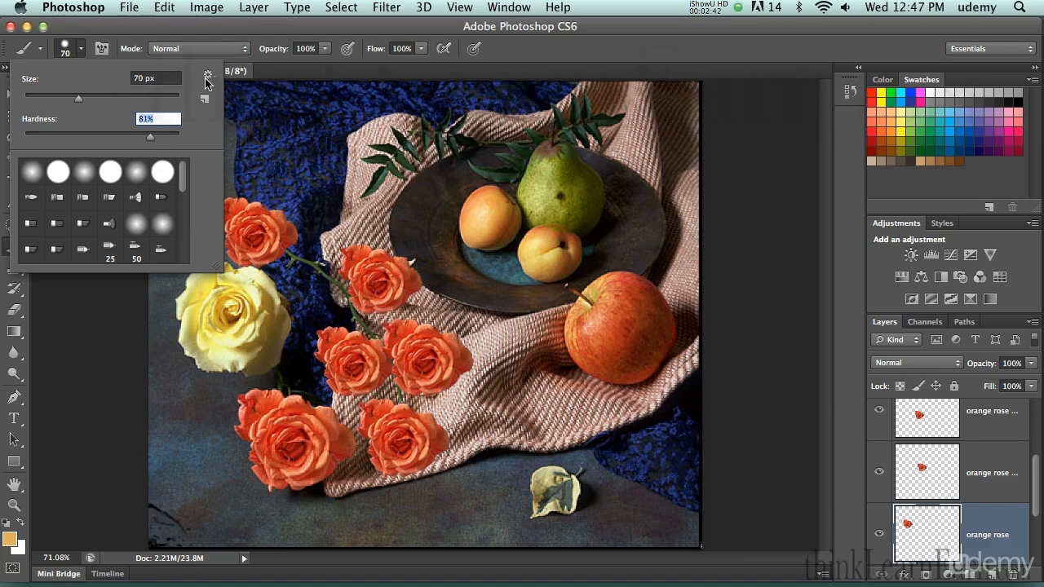
pyautogui.click(71, 48)
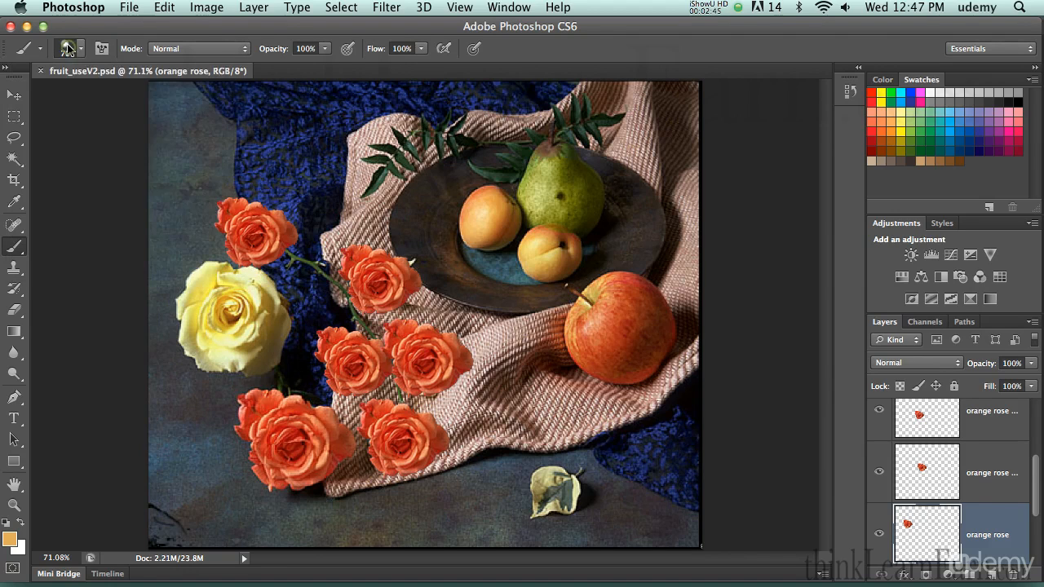
# Try painting over the uppermost orange rose with the harder brush, and undo the stroke
pyautogui.click(257, 226)
pyautogui.moveTo(257, 226); pyautogui.dragTo(273, 238)
pyautogui.press('super+z')
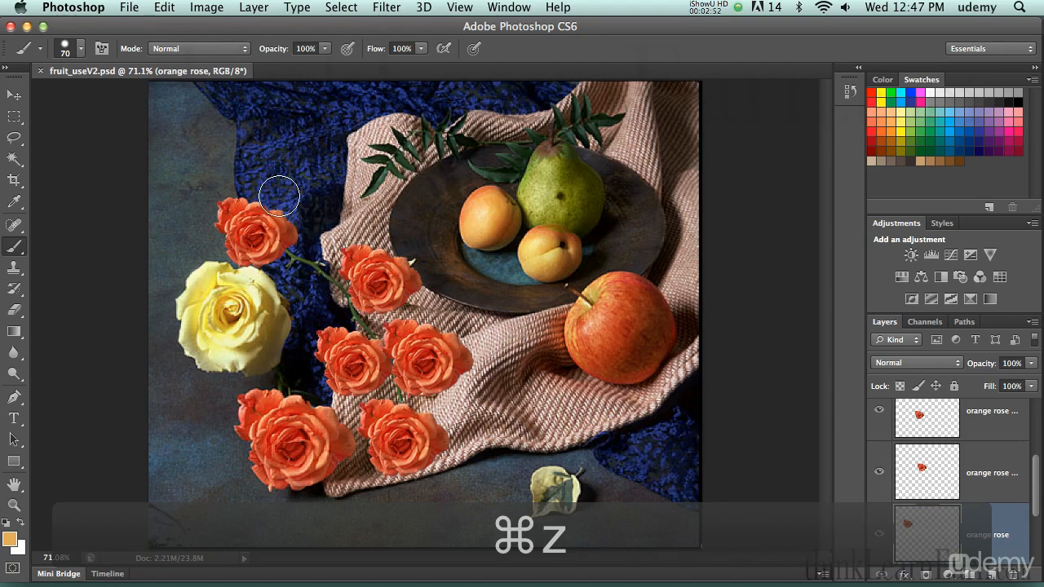
# Go through the Color, Saturation and Hue blend modes and set the brush mode to Color
pyautogui.click(246, 52)
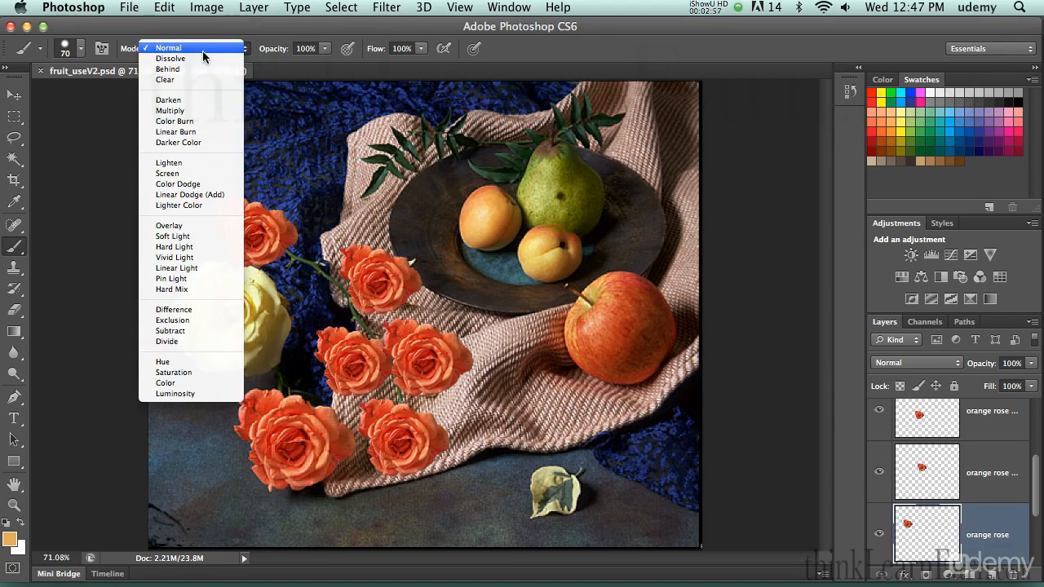
pyautogui.press('c')
pyautogui.press('o')
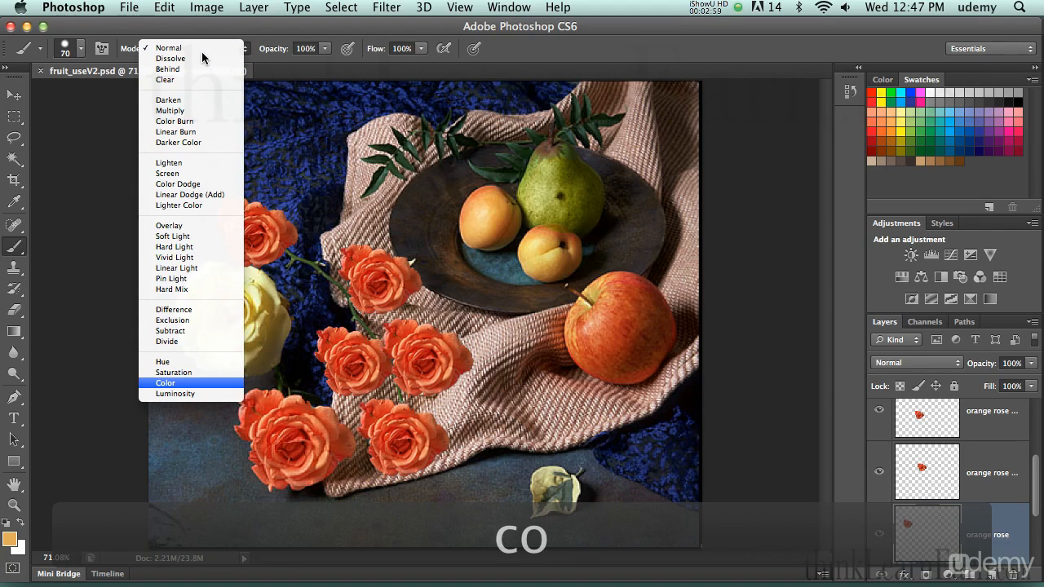
pyautogui.press('s')
pyautogui.press('a')
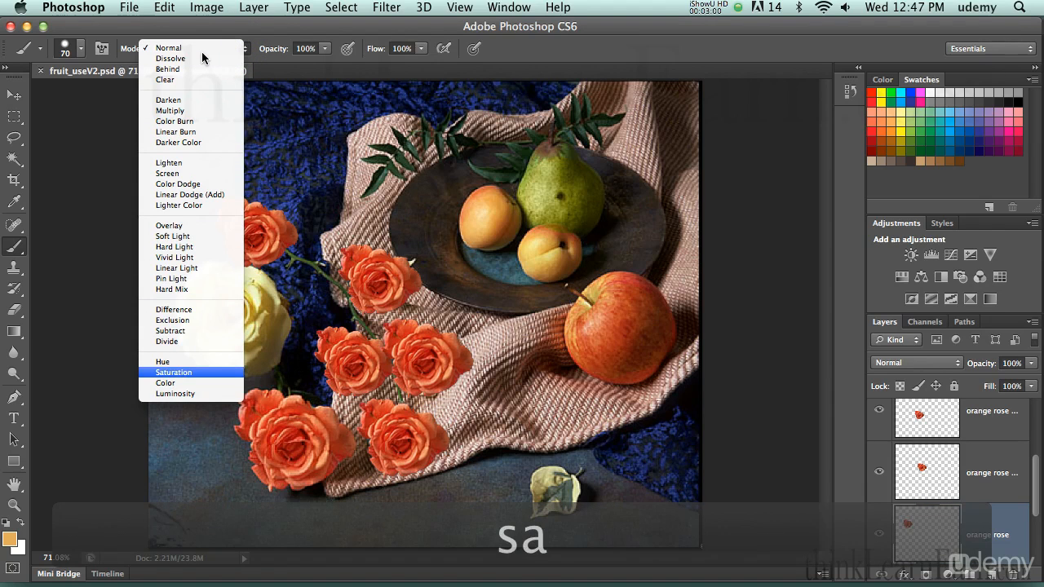
pyautogui.press('h')
pyautogui.press('u')
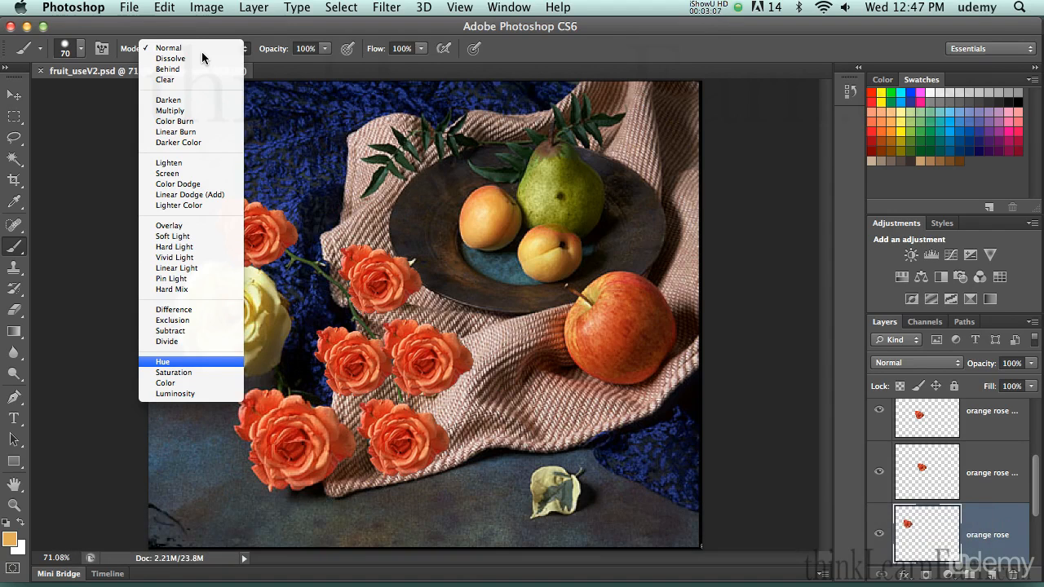
pyautogui.press('c')
pyautogui.press('o')
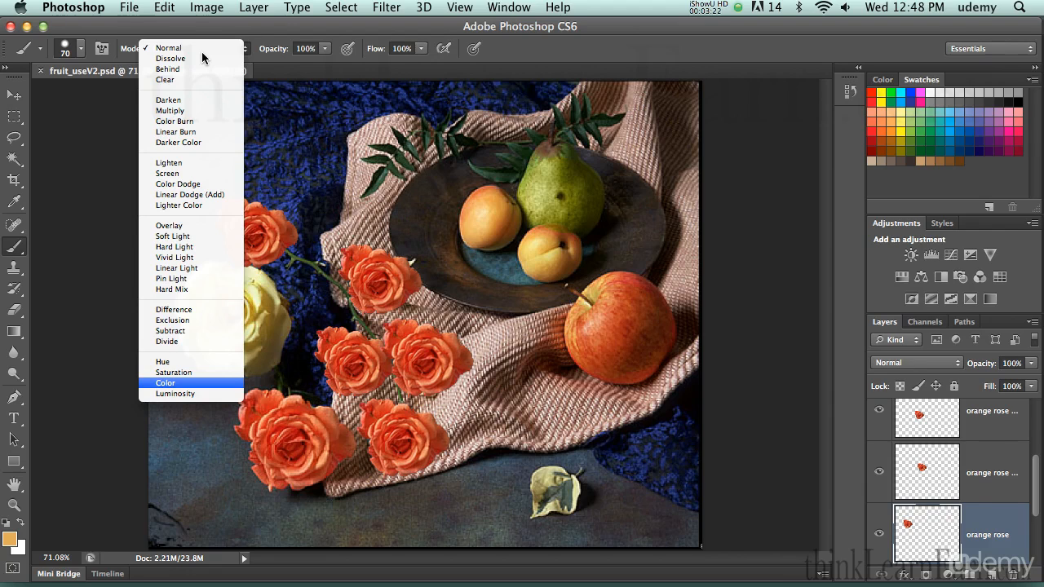
pyautogui.click(168, 382)
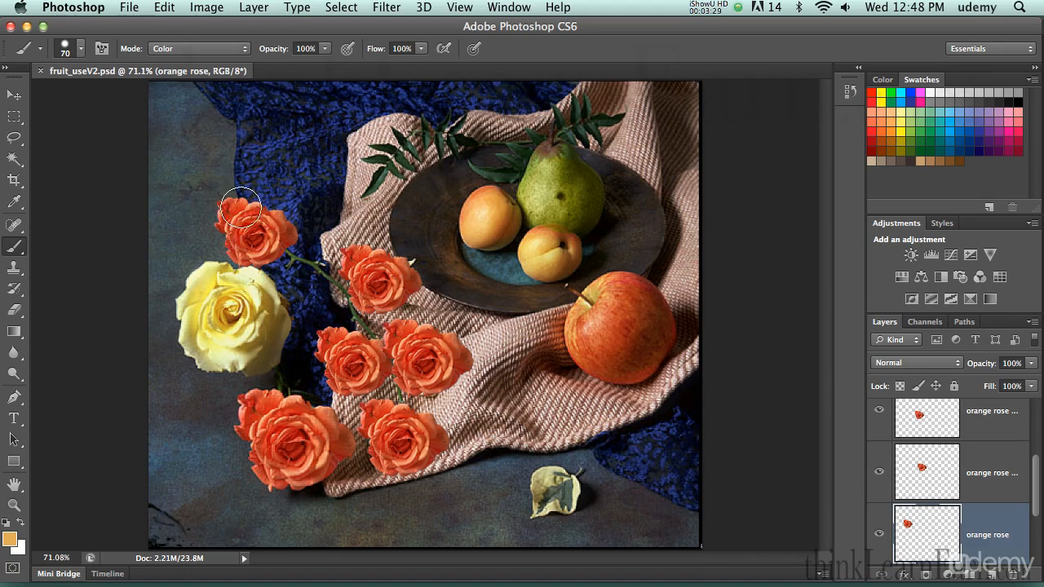
# Set the brush mode back to Normal, try a stroke over the uppermost orange rose, and undo it
pyautogui.click(231, 54)
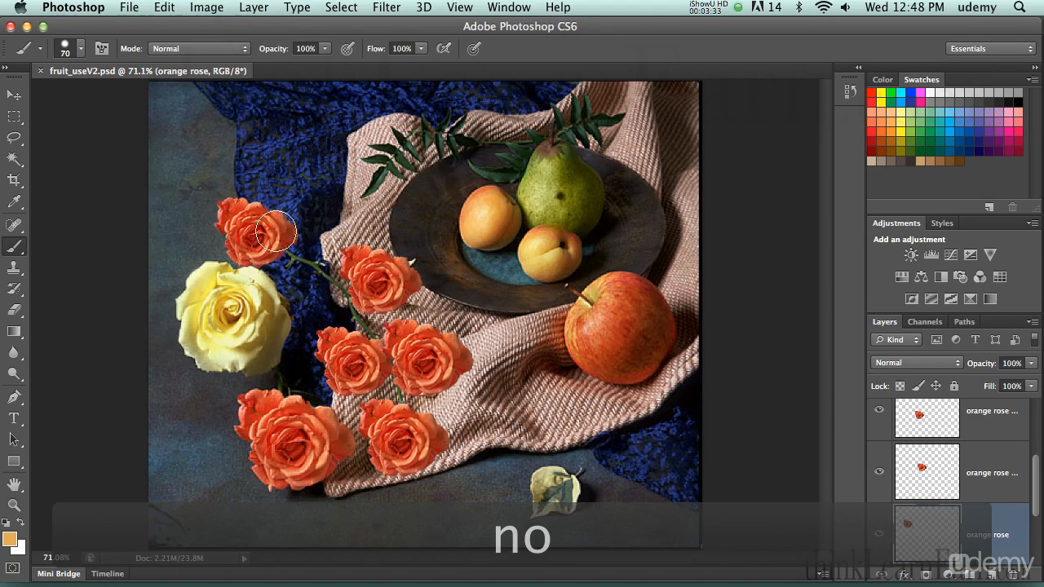
pyautogui.moveTo(265, 234)
pyautogui.mouseDown()
pyautogui.moveTo(246, 216)
pyautogui.moveTo(231, 225)
pyautogui.moveTo(248, 243)
pyautogui.moveTo(282, 231)
pyautogui.mouseUp()
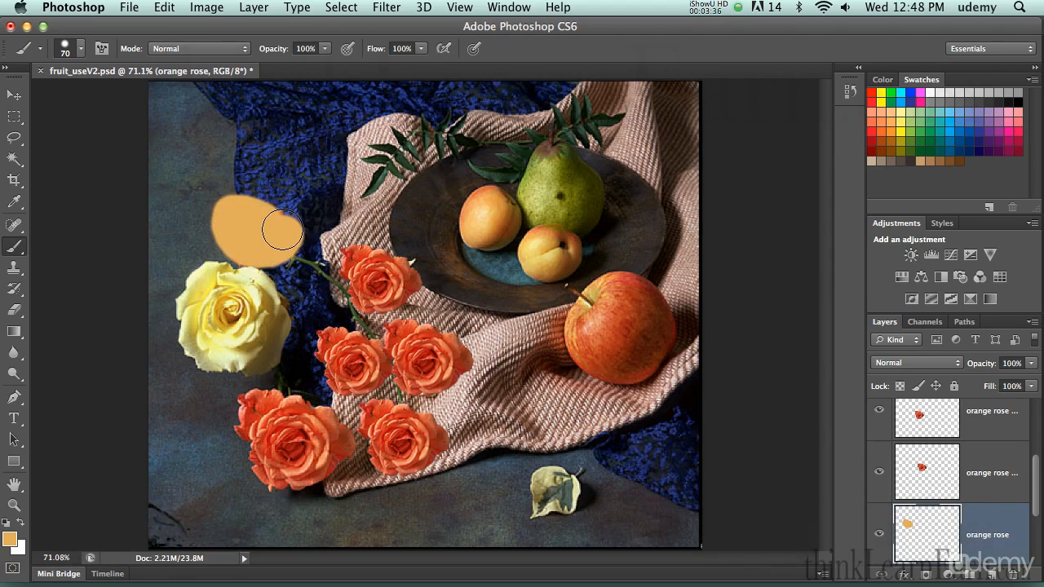
pyautogui.press('super+z')
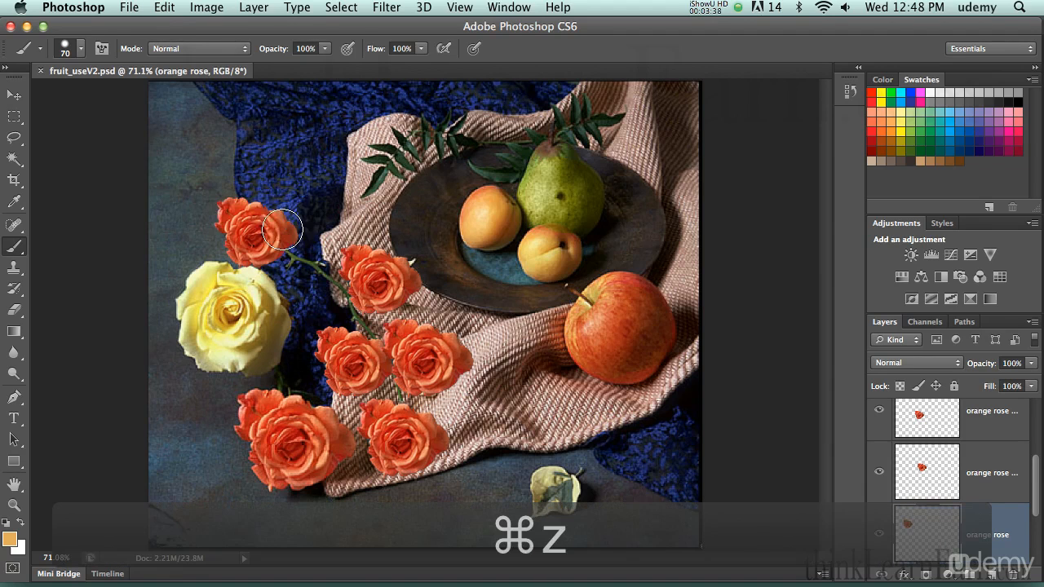
# Paint the uppermost orange rose with flat light orange in Normal mode and return to the Brush tool
pyautogui.moveTo(282, 233)
pyautogui.mouseDown()
pyautogui.moveTo(257, 224)
pyautogui.moveTo(232, 240)
pyautogui.moveTo(257, 259)
pyautogui.moveTo(272, 234)
pyautogui.mouseUp()
pyautogui.press('super+x')
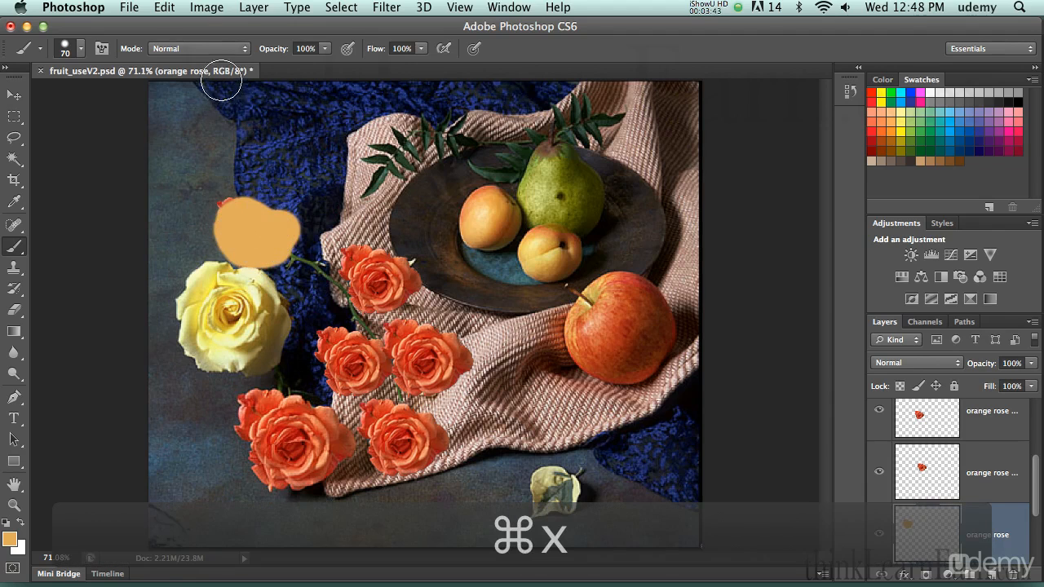
pyautogui.press('super+c')
pyautogui.press('o')
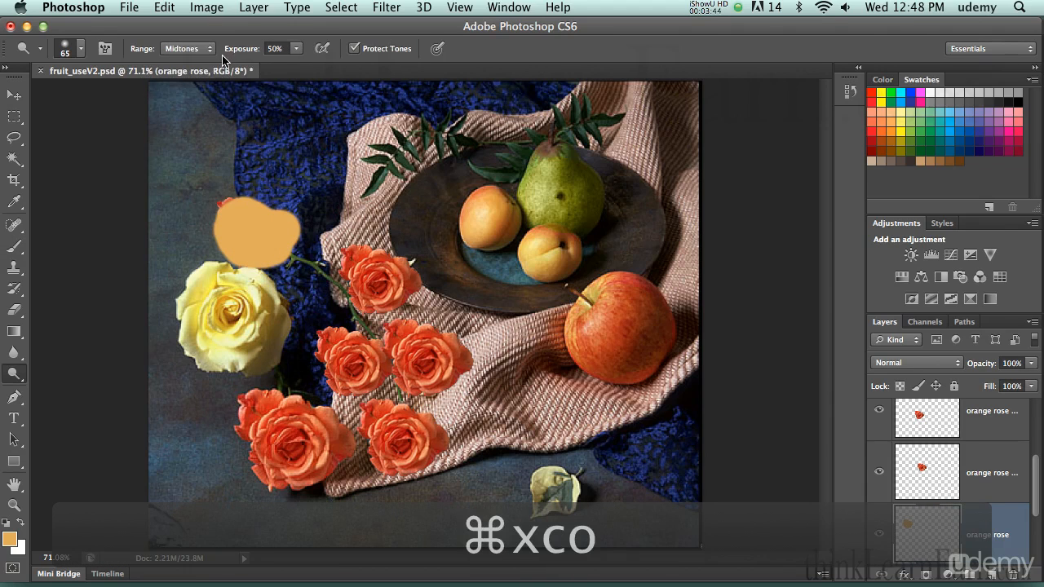
pyautogui.press('b')
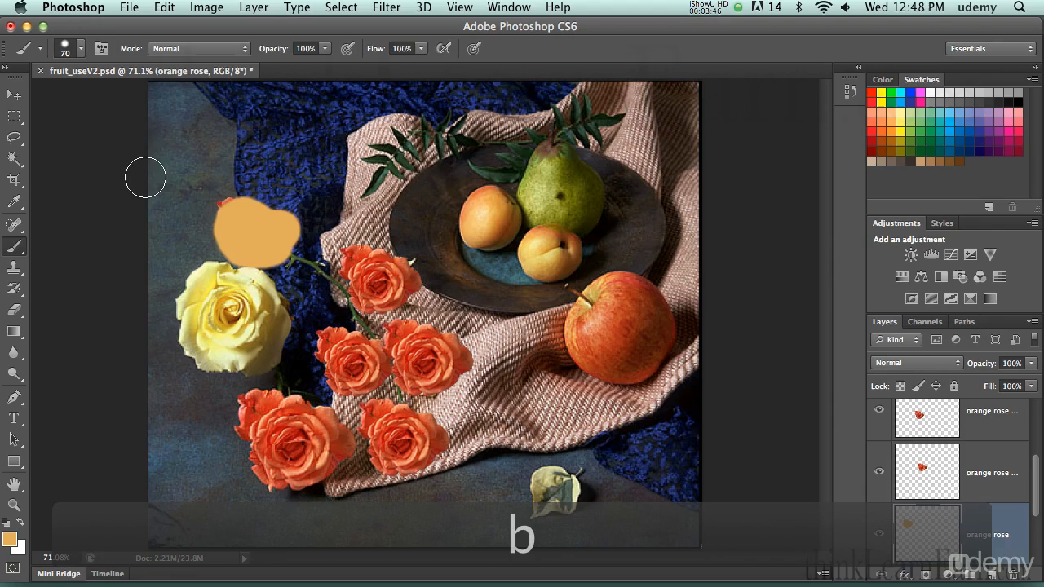
# Set the brush mode to Color and undo the flat light orange paint on the uppermost orange rose
pyautogui.click(209, 52)
pyautogui.press('c')
pyautogui.press('o')
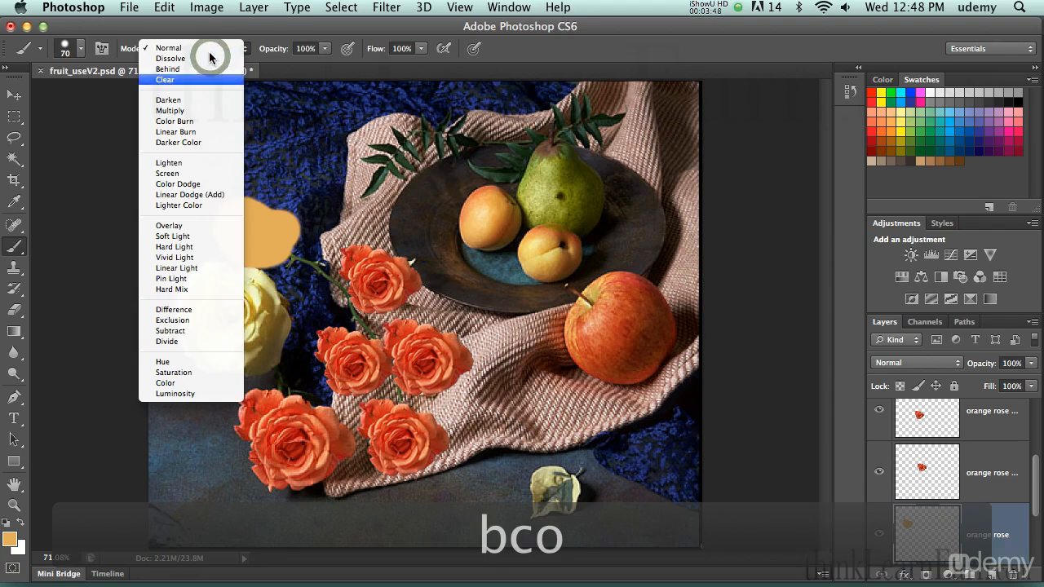
pyautogui.press('Return')
pyautogui.press('super+z')
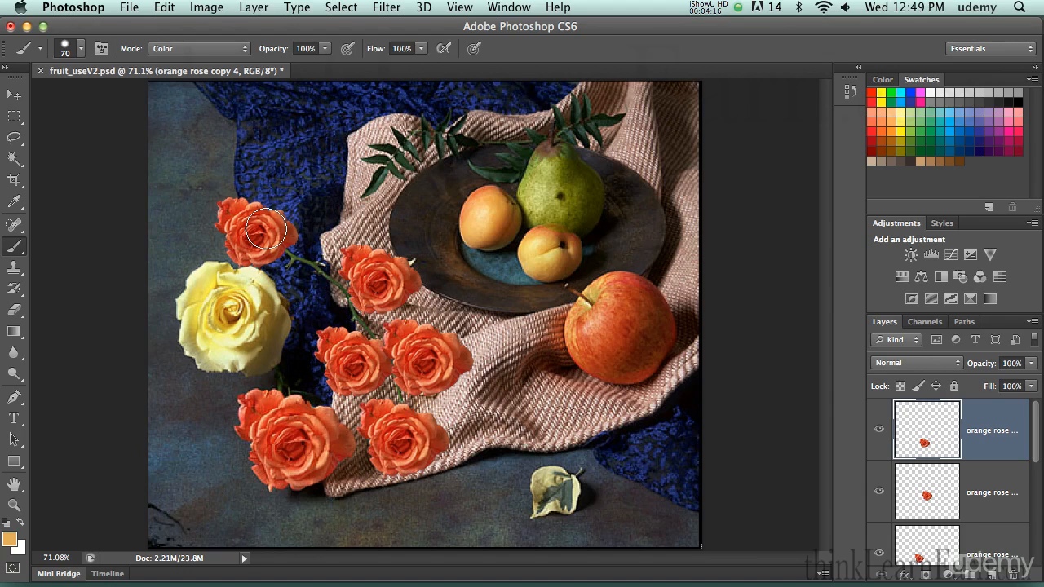
# Try painting the uppermost orange rose in Color mode with the orange rose copy 4 layer active, review the brush settings, and undo
pyautogui.press('super+equal')
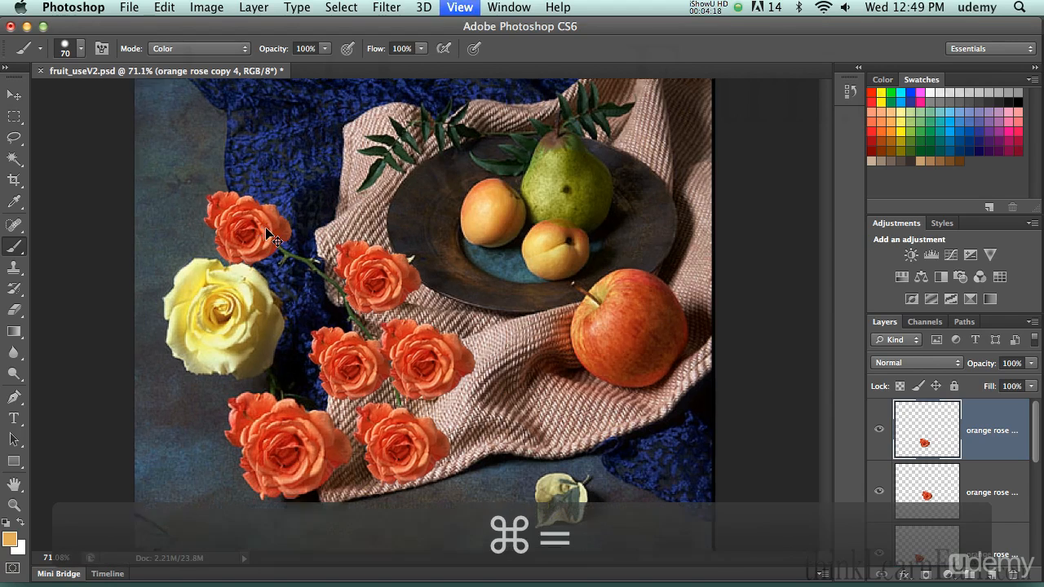
pyautogui.moveTo(241, 220); pyautogui.dragTo(385, 254)
pyautogui.press('super+z')
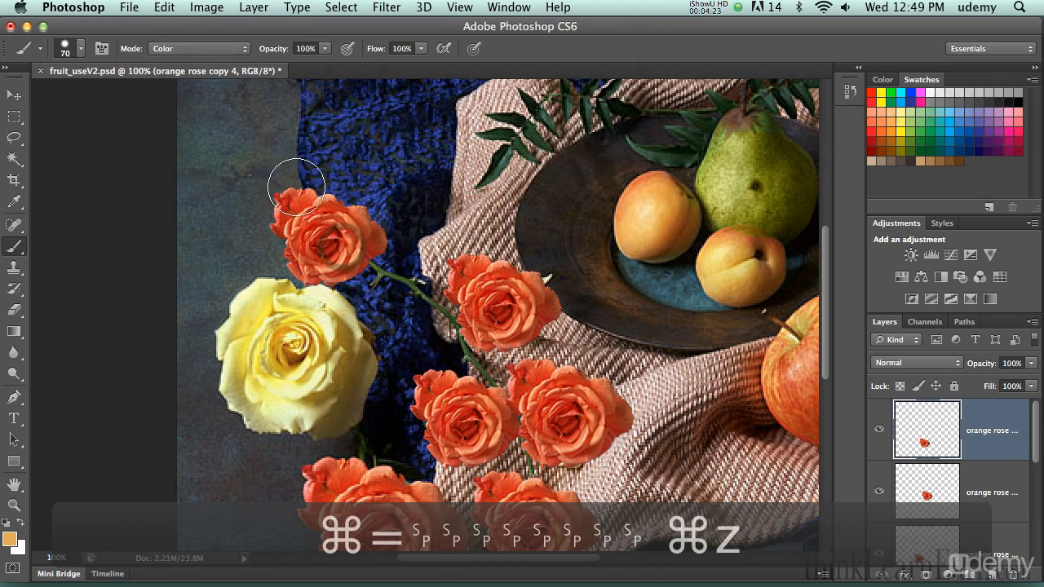
pyautogui.click(208, 50)
pyautogui.click(208, 49)
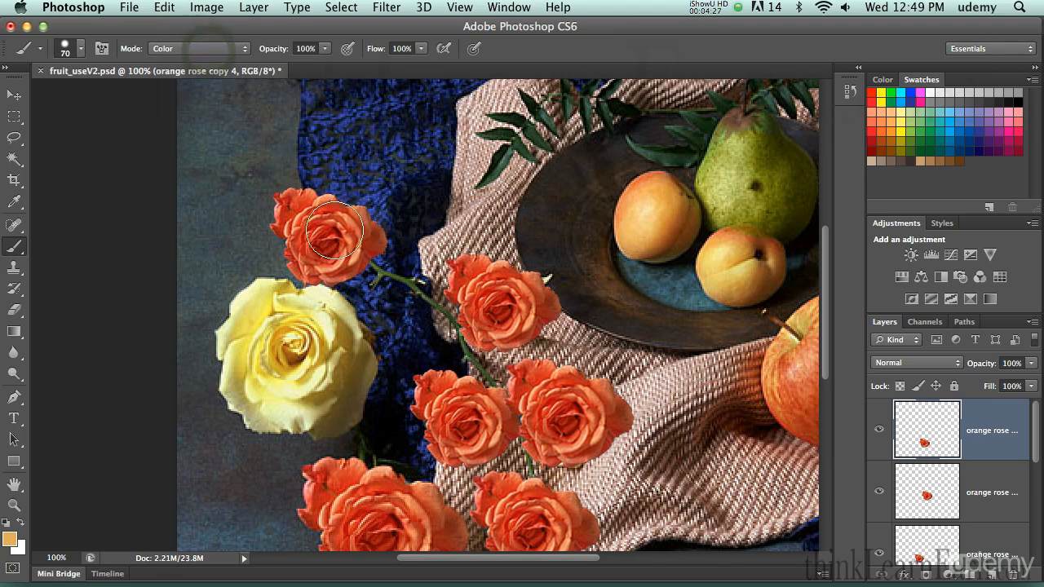
pyautogui.click(73, 48)
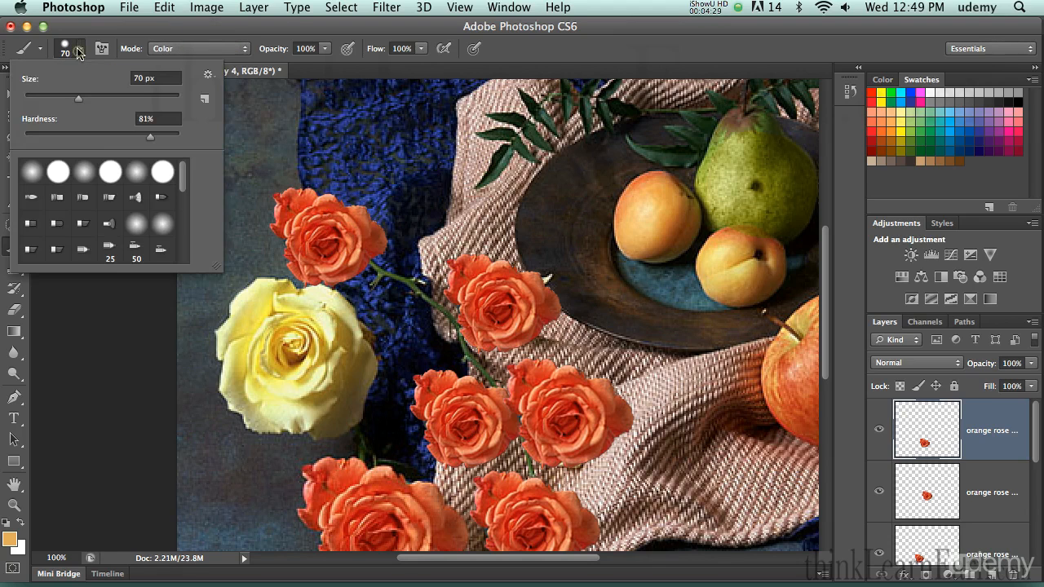
pyautogui.click(295, 172)
pyautogui.press('super+z')
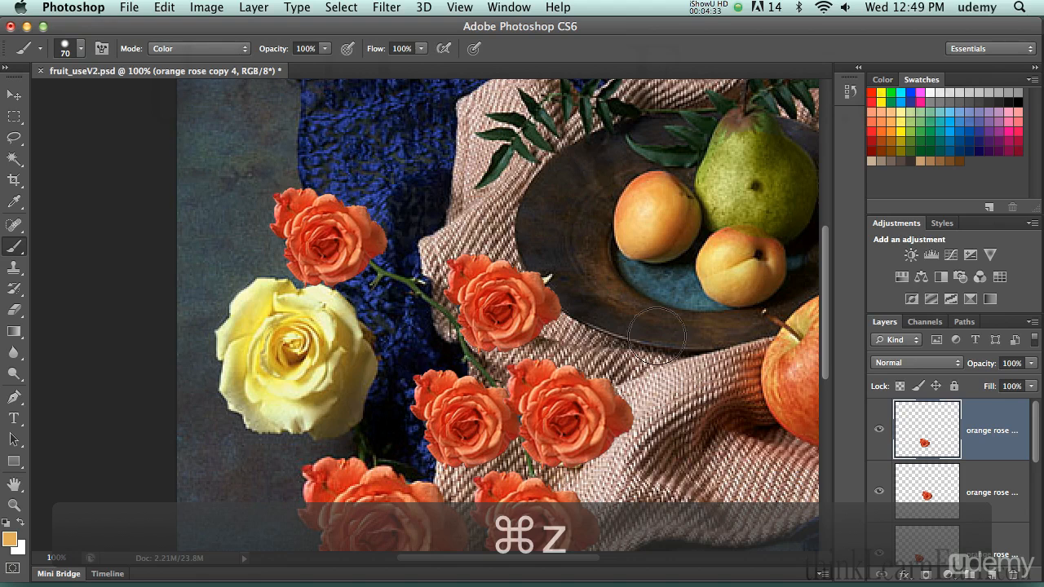
# Activate the orange rose layer by picking the uppermost rose on the canvas, return to the Brush tool, and undo the test stroke
pyautogui.press('v')
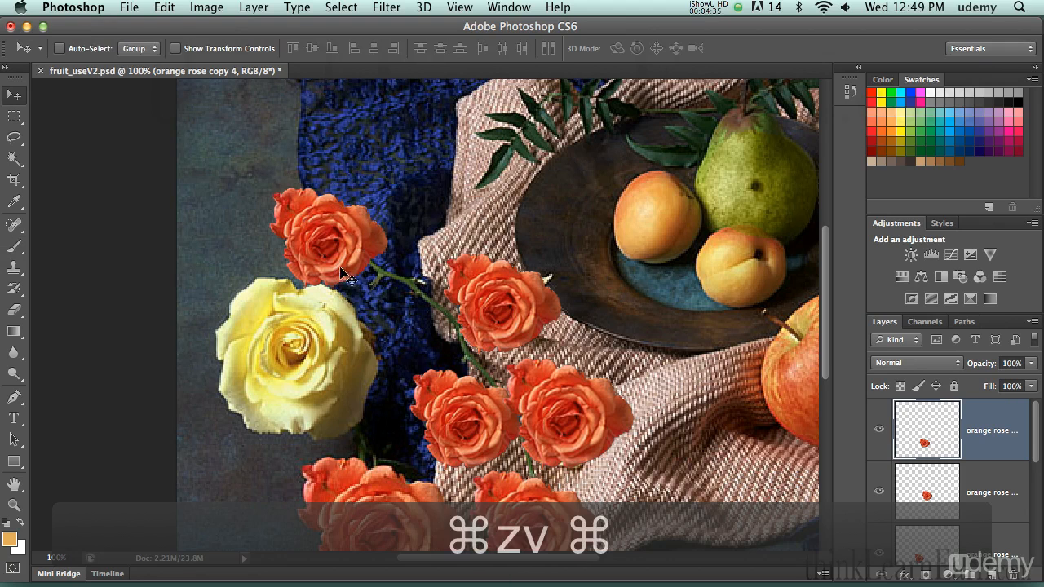
pyautogui.press('b')
pyautogui.press('super+z')
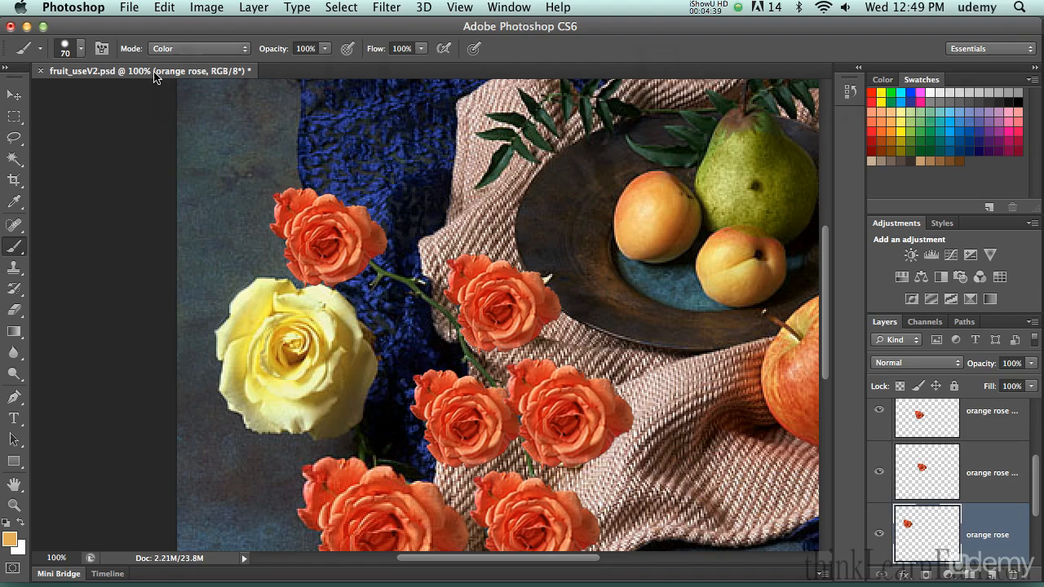
# Try painting loosely over the uppermost orange rose and the area around it in Color mode, and undo the stroke
pyautogui.moveTo(301, 245)
pyautogui.mouseDown()
pyautogui.moveTo(327, 249)
pyautogui.moveTo(351, 241)
pyautogui.moveTo(304, 212)
pyautogui.moveTo(291, 226)
pyautogui.moveTo(307, 258)
pyautogui.moveTo(334, 267)
pyautogui.moveTo(360, 262)
pyautogui.moveTo(366, 248)
pyautogui.moveTo(330, 206)
pyautogui.moveTo(296, 201)
pyautogui.moveTo(288, 226)
pyautogui.moveTo(306, 264)
pyautogui.moveTo(351, 274)
pyautogui.moveTo(357, 238)
pyautogui.moveTo(327, 209)
pyautogui.moveTo(287, 210)
pyautogui.moveTo(283, 255)
pyautogui.moveTo(340, 264)
pyautogui.moveTo(338, 215)
pyautogui.moveTo(291, 179)
pyautogui.moveTo(268, 228)
pyautogui.moveTo(313, 272)
pyautogui.moveTo(363, 257)
pyautogui.moveTo(353, 204)
pyautogui.moveTo(290, 172)
pyautogui.moveTo(270, 226)
pyautogui.moveTo(338, 268)
pyautogui.moveTo(388, 208)
pyautogui.mouseUp()
pyautogui.press('super')
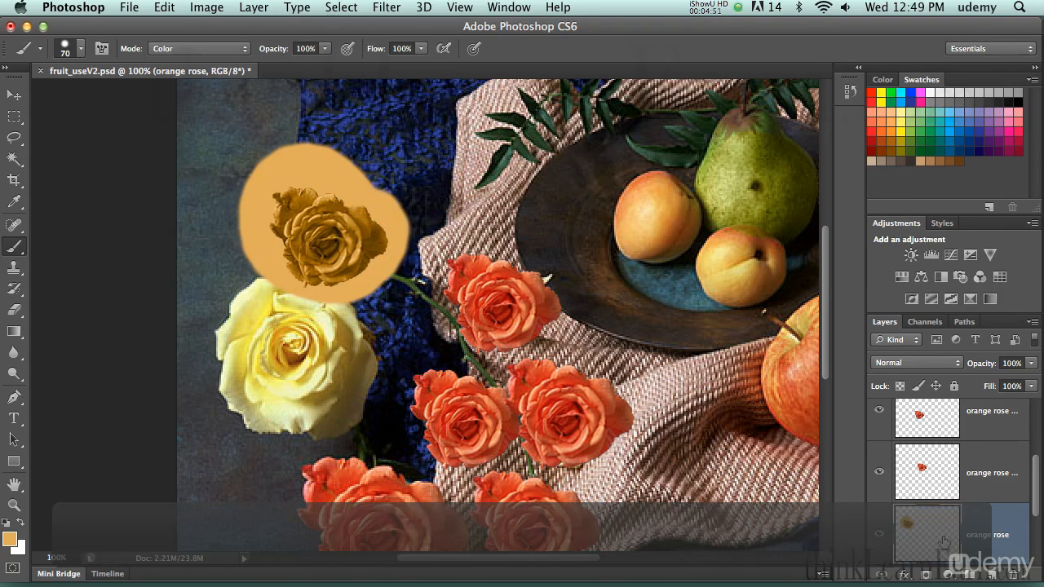
pyautogui.press('super+z')
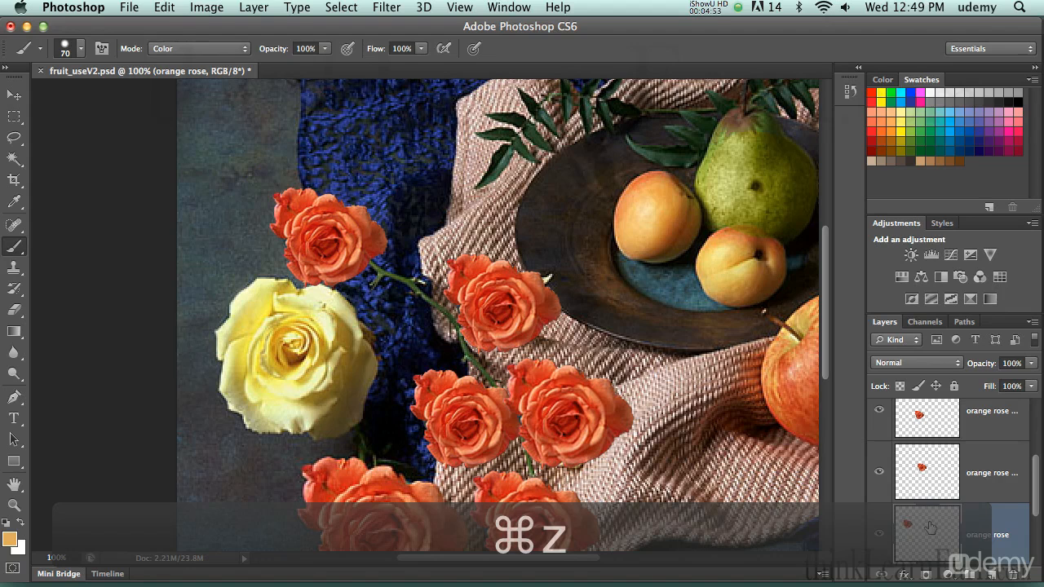
pyautogui.click(928, 527)
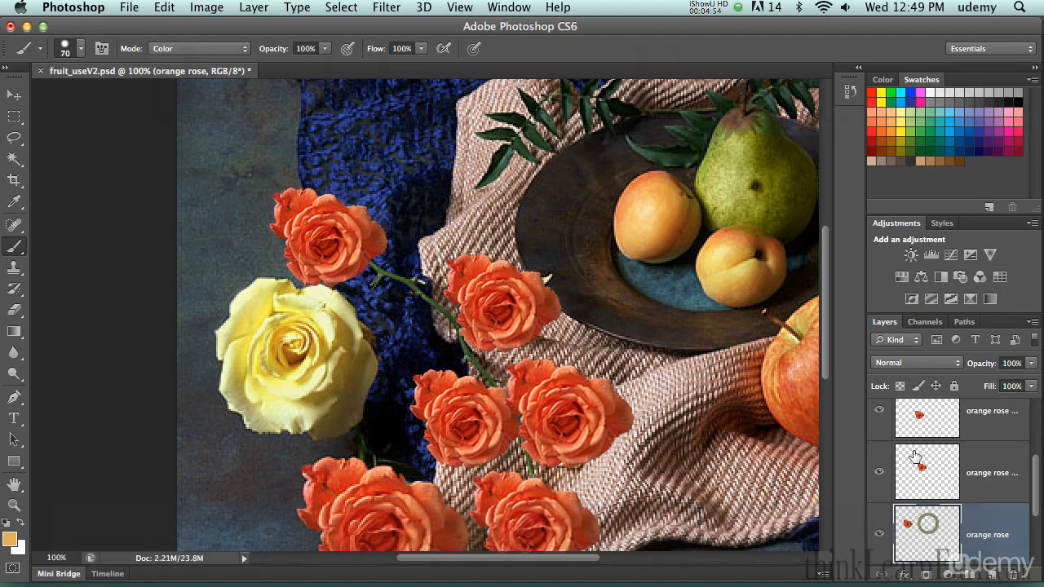
# Toggle the orange rose layer's transparent pixel lock on and off, try painting over and beyond the unlocked rose, and undo
pyautogui.click(899, 387)
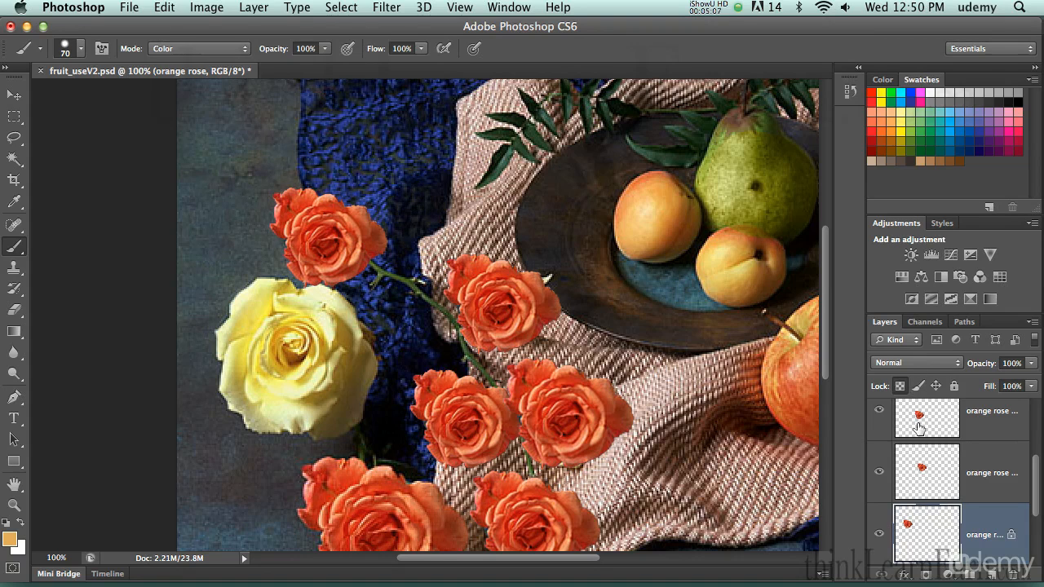
pyautogui.click(901, 387)
pyautogui.moveTo(326, 191)
pyautogui.mouseDown()
pyautogui.moveTo(298, 186)
pyautogui.moveTo(240, 208)
pyautogui.moveTo(361, 169)
pyautogui.moveTo(225, 213)
pyautogui.moveTo(359, 197)
pyautogui.moveTo(271, 245)
pyautogui.moveTo(369, 227)
pyautogui.moveTo(297, 261)
pyautogui.moveTo(360, 248)
pyautogui.moveTo(342, 274)
pyautogui.moveTo(321, 275)
pyautogui.moveTo(377, 276)
pyautogui.mouseUp()
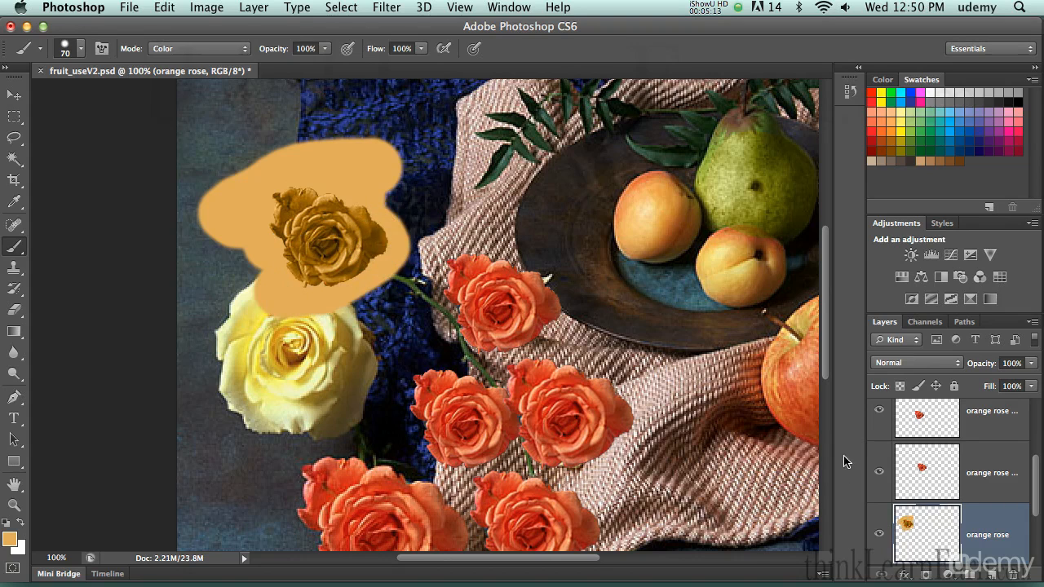
pyautogui.press('super+z')
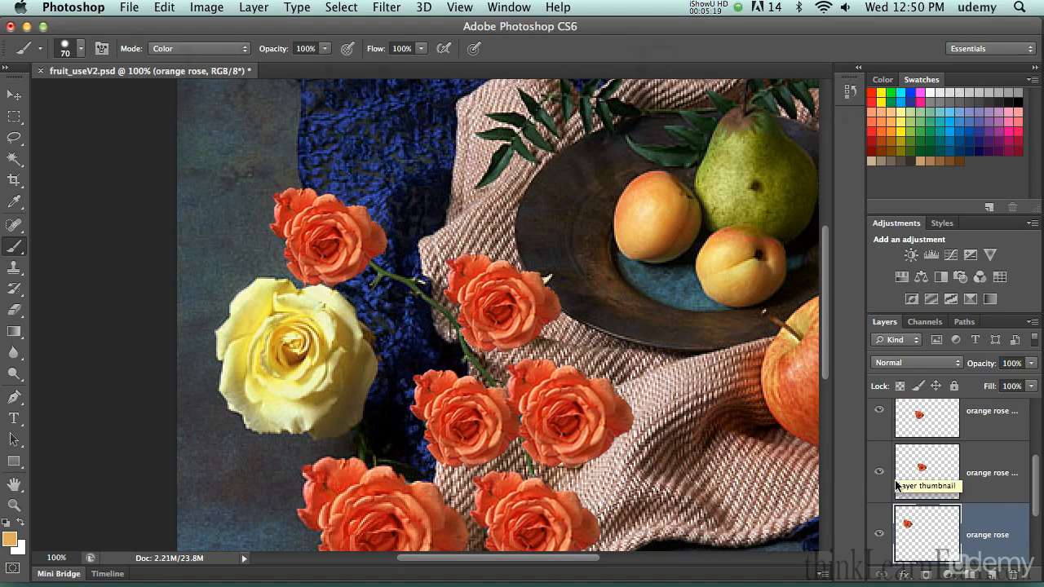
# Load the orange rose layer's pixels as a selection, try painting inside it, undo the paint, and deselect
pyautogui.press('super')
pyautogui.keyDown('super'); pyautogui.click(908, 529); pyautogui.keyUp('super')
pyautogui.moveTo(317, 269)
pyautogui.mouseDown()
pyautogui.moveTo(366, 220)
pyautogui.moveTo(275, 196)
pyautogui.mouseUp()
pyautogui.press('super')
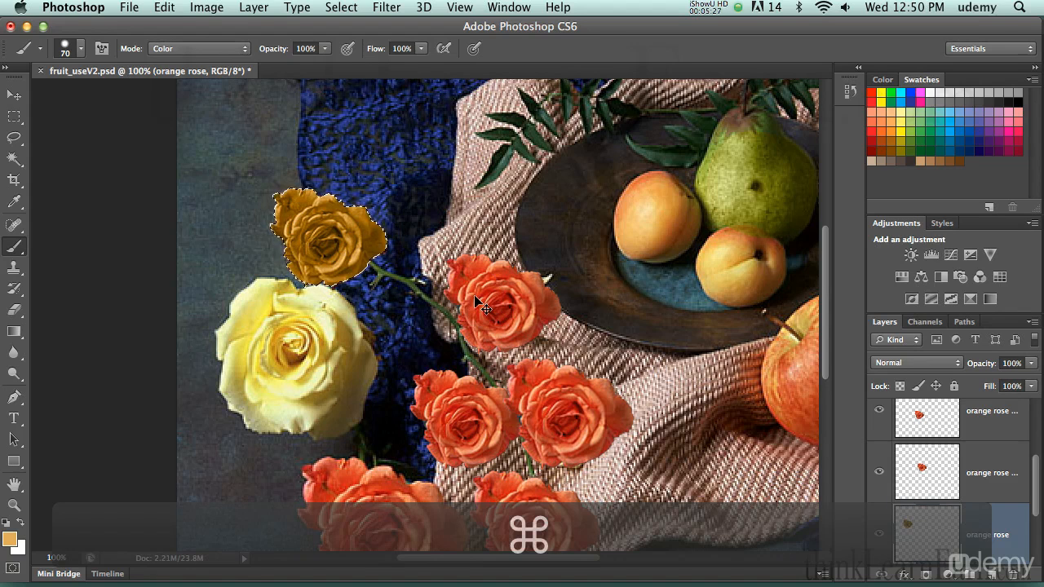
pyautogui.press('super+z')
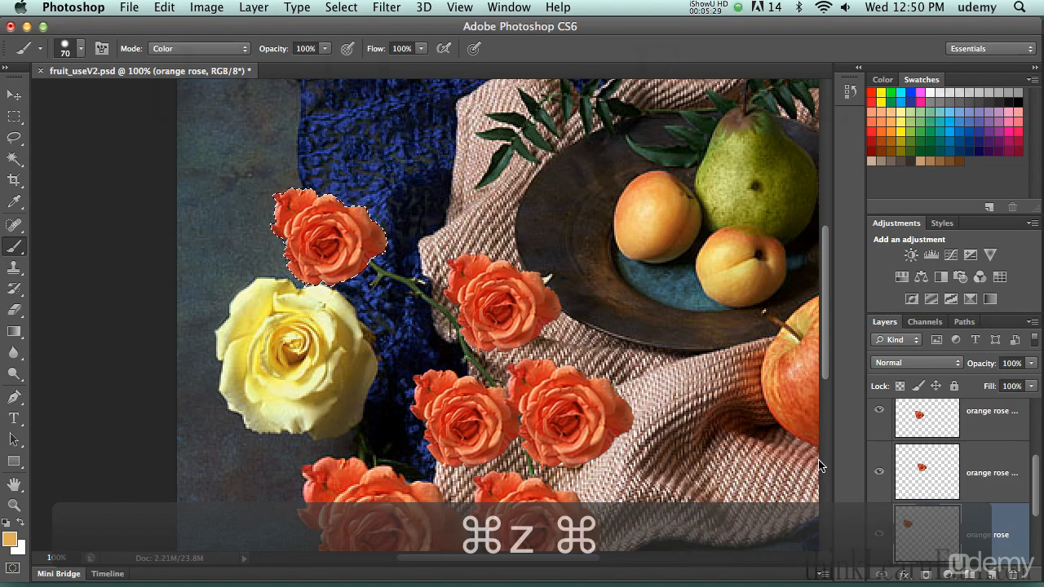
pyautogui.press('super+d')
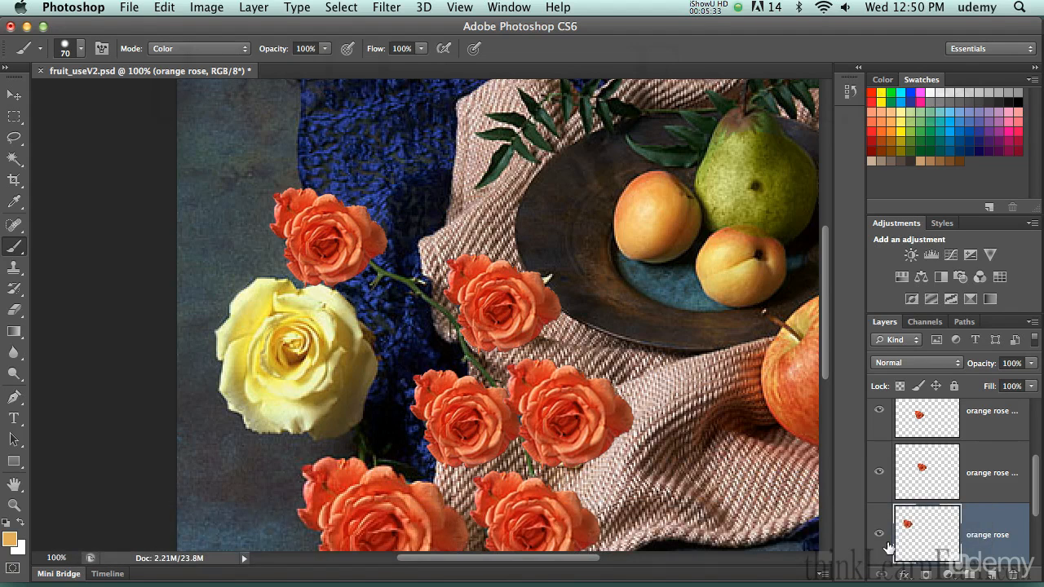
# Lock the transparent pixels of the orange rose layer, try painting over the whole rose, and undo the paint
pyautogui.click(900, 386)
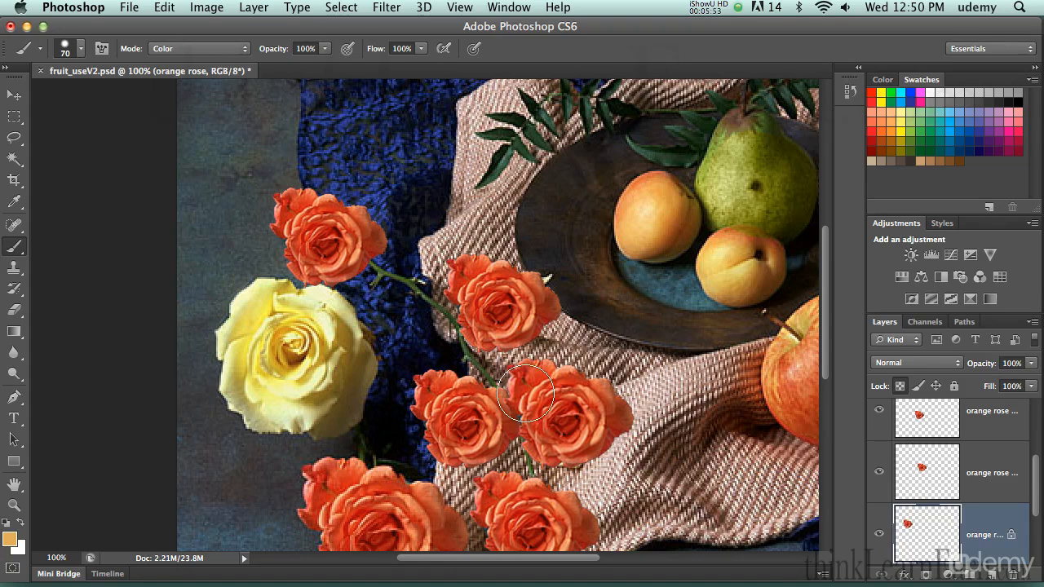
pyautogui.moveTo(384, 240)
pyautogui.mouseDown()
pyautogui.moveTo(320, 270)
pyautogui.moveTo(369, 236)
pyautogui.moveTo(281, 244)
pyautogui.moveTo(341, 217)
pyautogui.moveTo(252, 212)
pyautogui.moveTo(273, 192)
pyautogui.mouseUp()
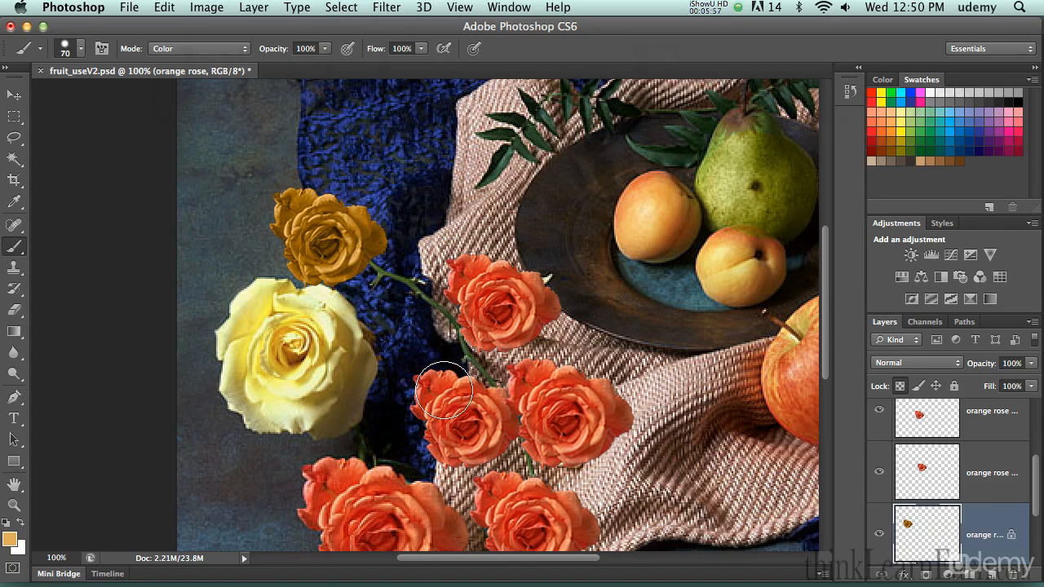
pyautogui.press('super+z')
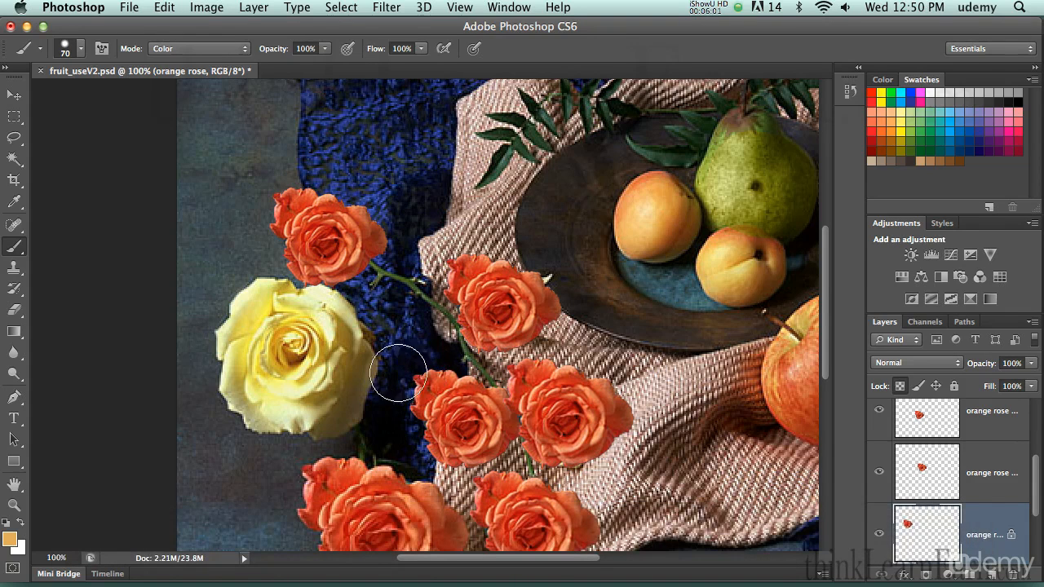
# Reduce the brush size to 20 px
pyautogui.press('[')
pyautogui.press('[')
pyautogui.press('[')
pyautogui.press('[')
pyautogui.press('[')
pyautogui.press('[')
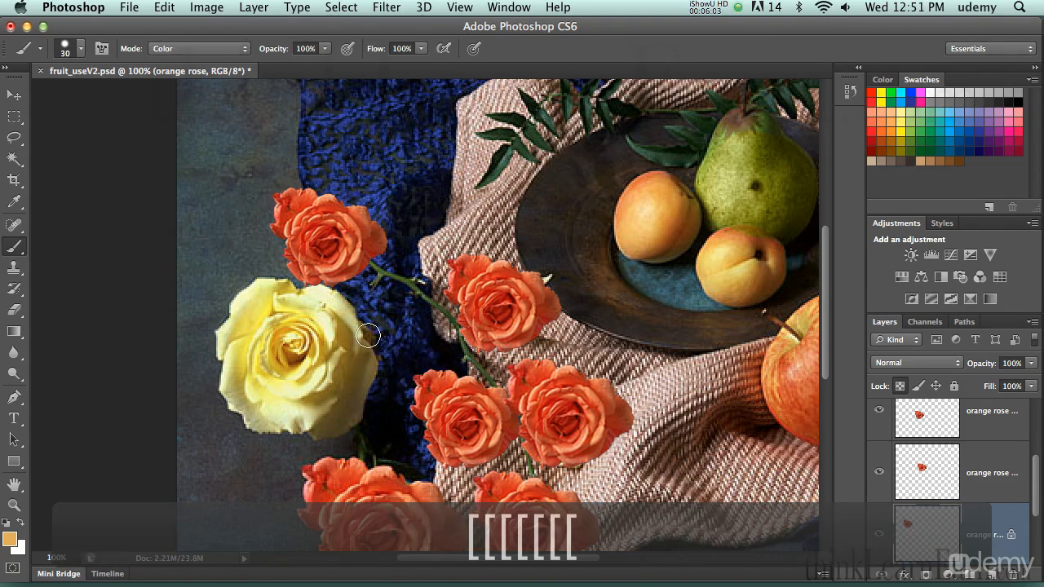
pyautogui.press('[')
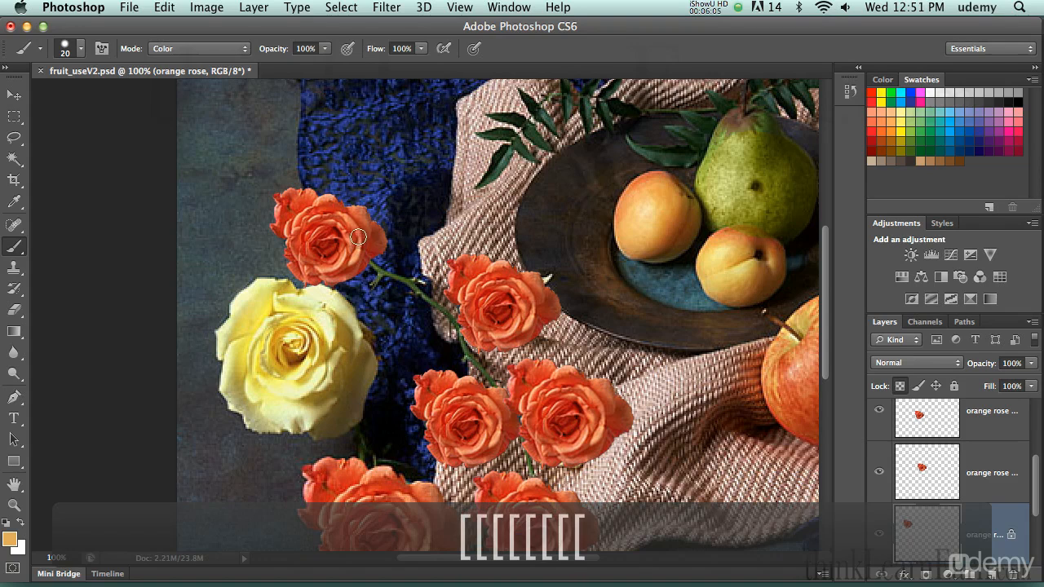
# Try painting a petal beside the centre of the uppermost orange rose with the small brush, and step back through the strokes
pyautogui.moveTo(355, 231)
pyautogui.mouseDown()
pyautogui.moveTo(356, 275)
pyautogui.moveTo(343, 273)
pyautogui.moveTo(317, 241)
pyautogui.moveTo(317, 253)
pyautogui.moveTo(325, 234)
pyautogui.moveTo(320, 248)
pyautogui.moveTo(358, 254)
pyautogui.mouseUp()
pyautogui.press('super+z')
pyautogui.press('super+z')
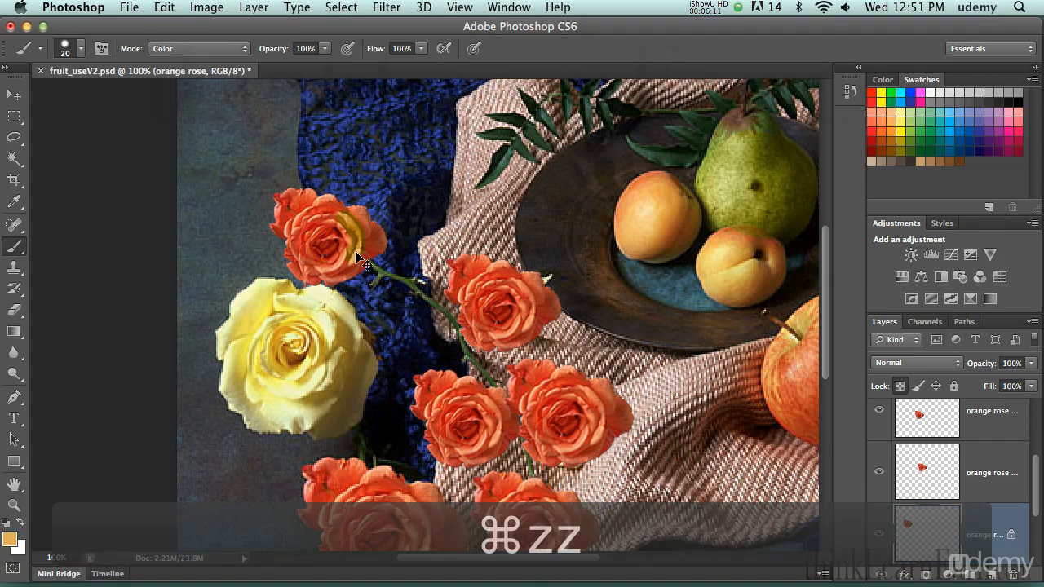
pyautogui.press('alt+super+z')
pyautogui.press('alt+super+z')
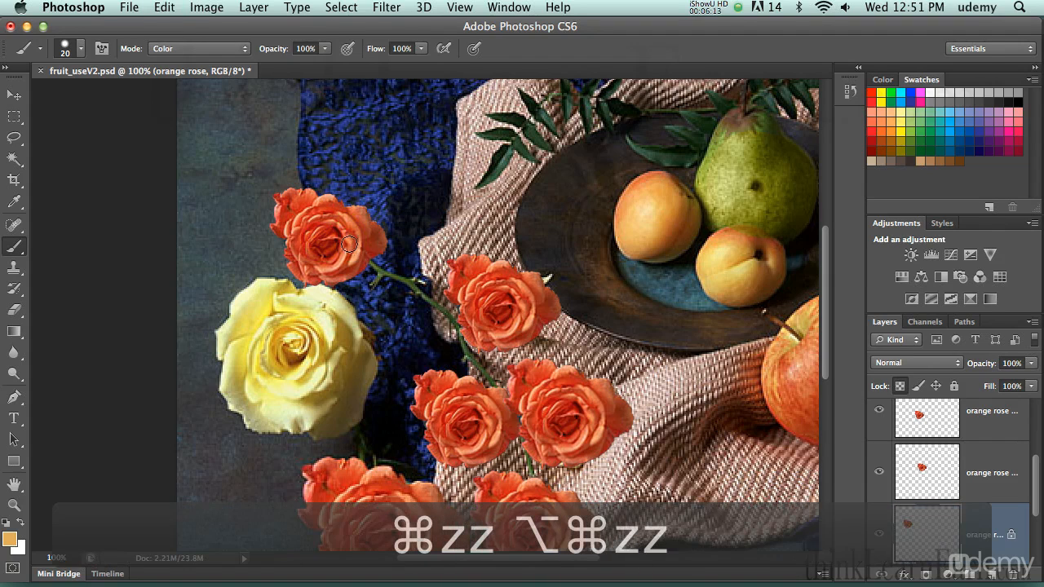
# Lower the brush hardness for a softer edge, keeping the size at 20 px
pyautogui.click(81, 49)
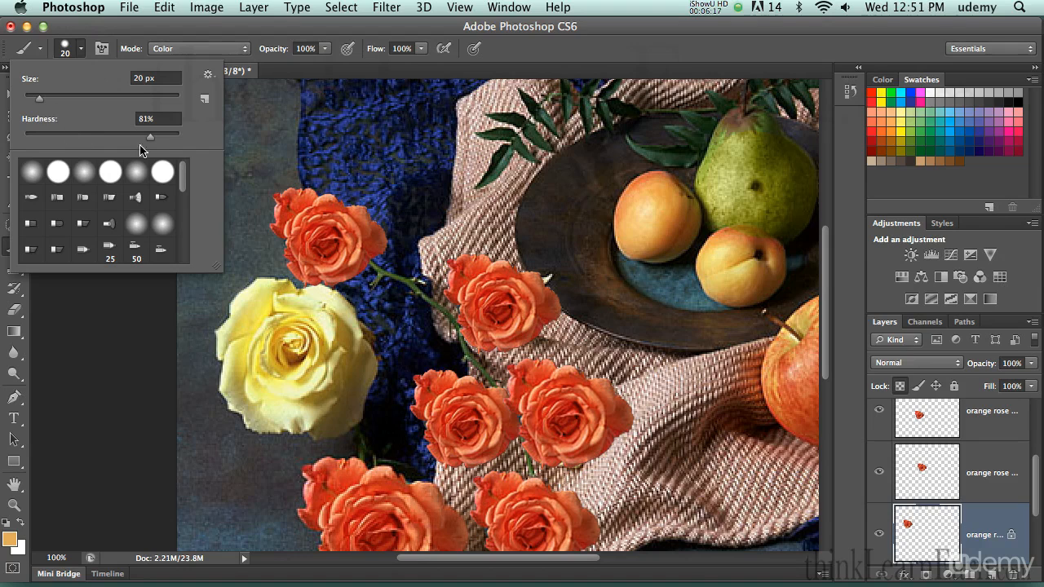
pyautogui.moveTo(151, 142); pyautogui.dragTo(57, 138)
pyautogui.click(277, 145)
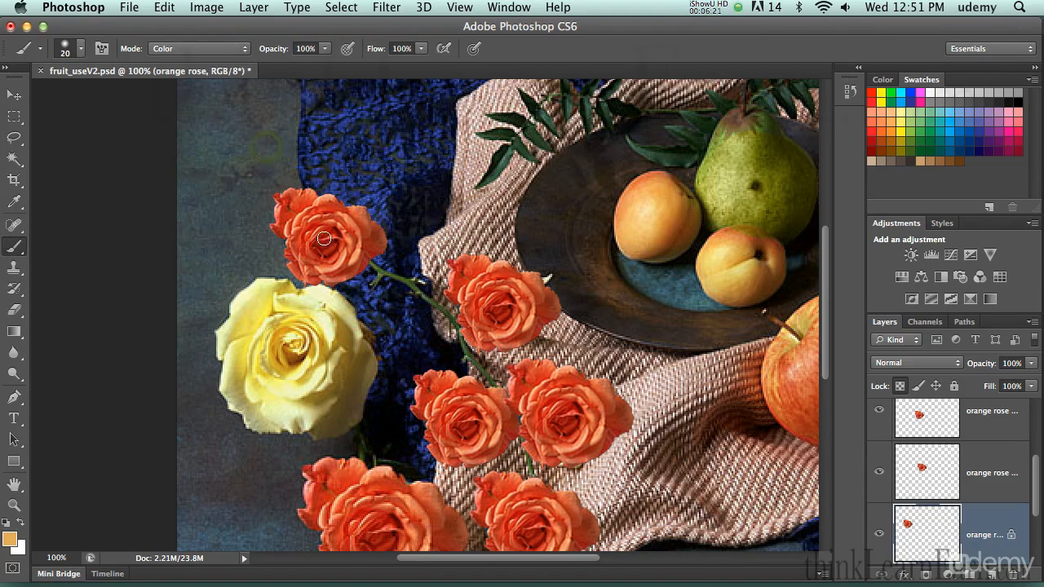
# Try painting the centre of the uppermost orange rose with the soft brush, and step back through the strokes
pyautogui.moveTo(329, 227)
pyautogui.mouseDown()
pyautogui.moveTo(313, 235)
pyautogui.moveTo(342, 233)
pyautogui.moveTo(341, 246)
pyautogui.moveTo(323, 249)
pyautogui.moveTo(351, 245)
pyautogui.moveTo(330, 255)
pyautogui.moveTo(327, 231)
pyautogui.mouseUp()
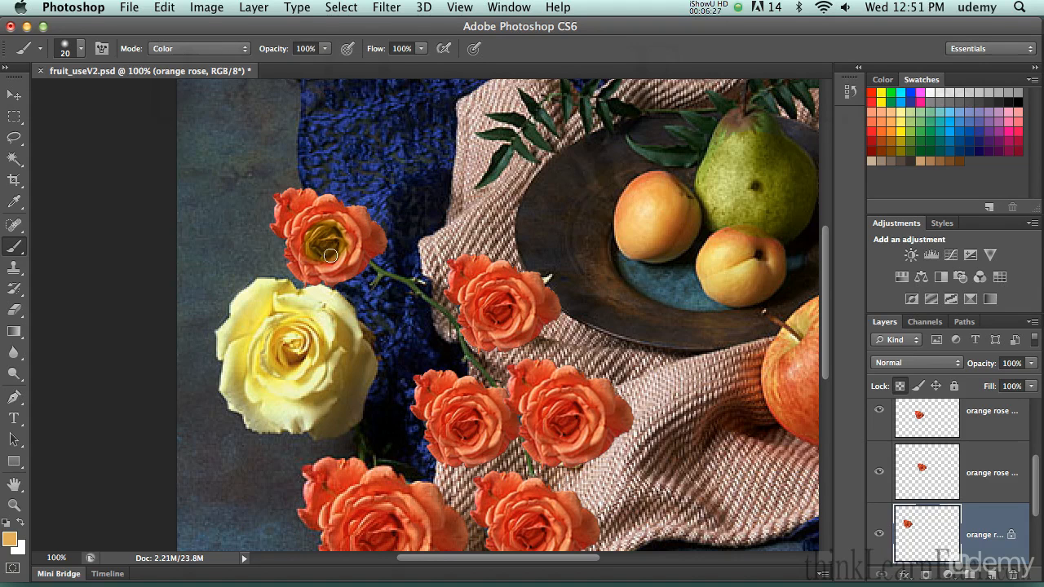
pyautogui.press('alt+super+z')
pyautogui.press('alt+super+z')
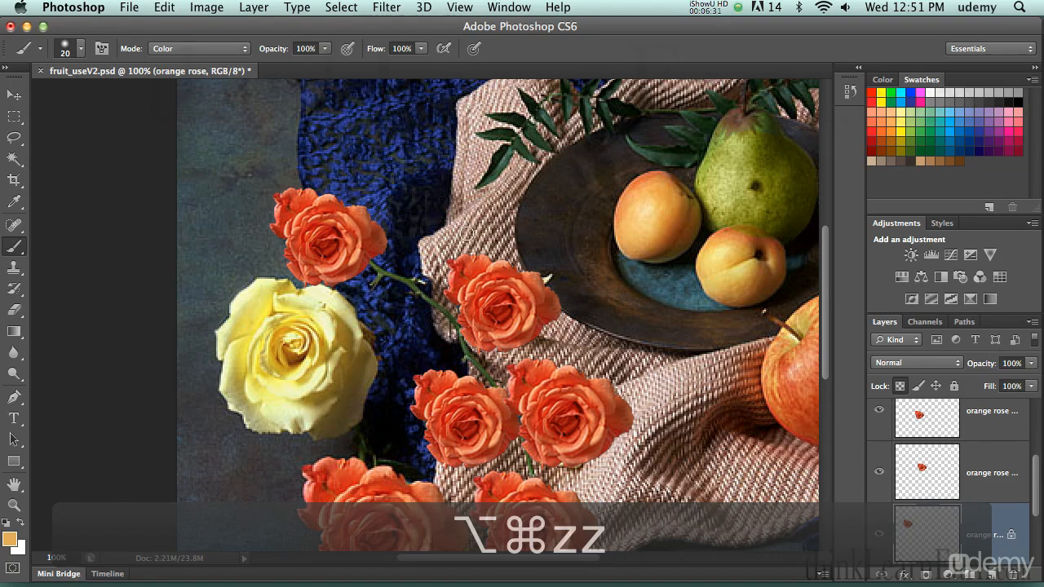
# Sample the green from the pear as the foreground color, try it on the uppermost rose's centre, and undo the stroke
pyautogui.keyDown('alt'); pyautogui.click(739, 193); pyautogui.keyUp('alt')
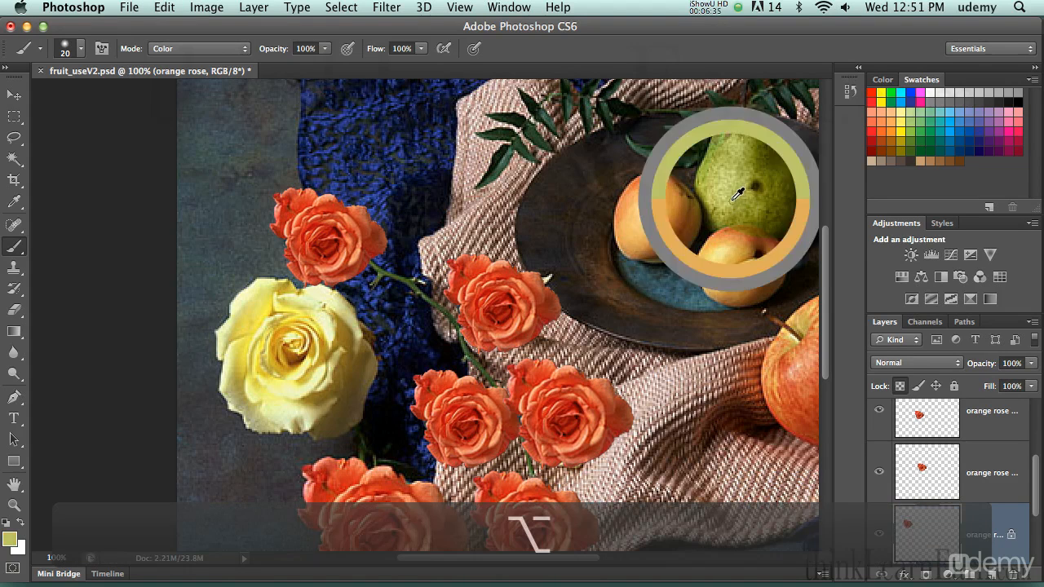
pyautogui.moveTo(352, 242)
pyautogui.mouseDown()
pyautogui.moveTo(303, 239)
pyautogui.moveTo(327, 225)
pyautogui.moveTo(316, 252)
pyautogui.moveTo(331, 223)
pyautogui.moveTo(293, 243)
pyautogui.mouseUp()
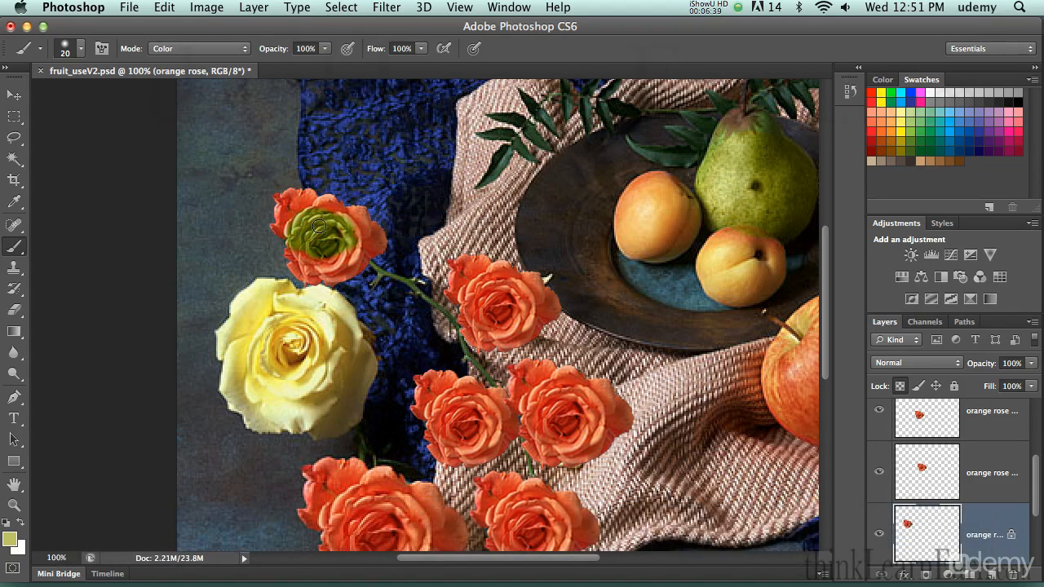
pyautogui.press('super+z')
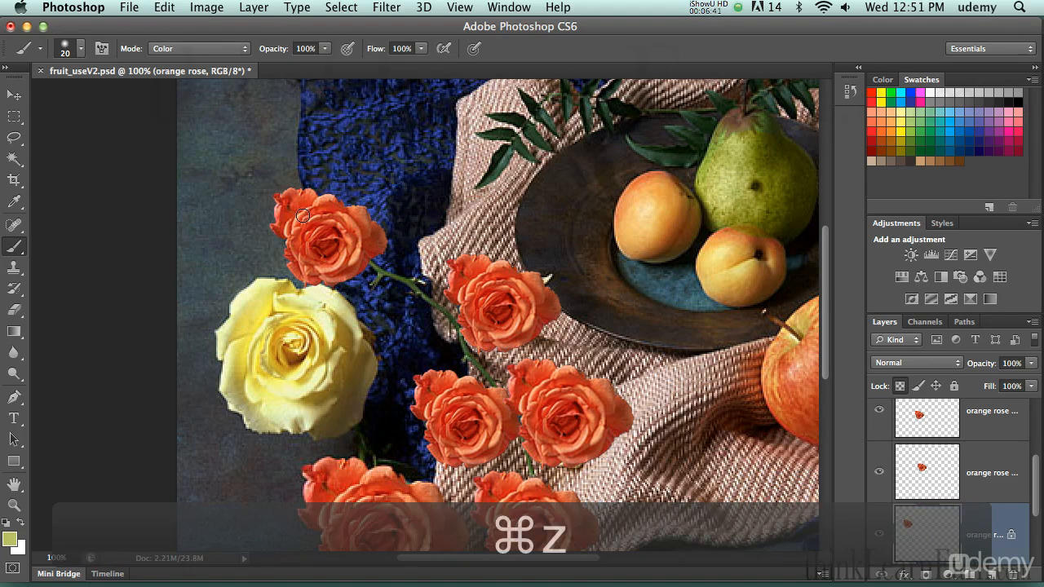